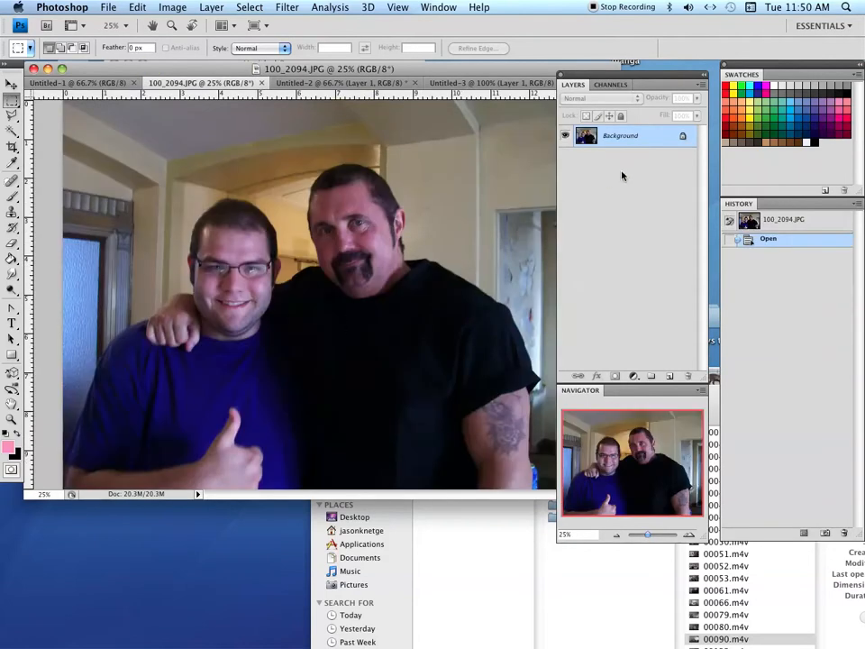
Convert the locked Background of 100_2094.JPG into a regular layer named Layer 0
double_click(661, 143)
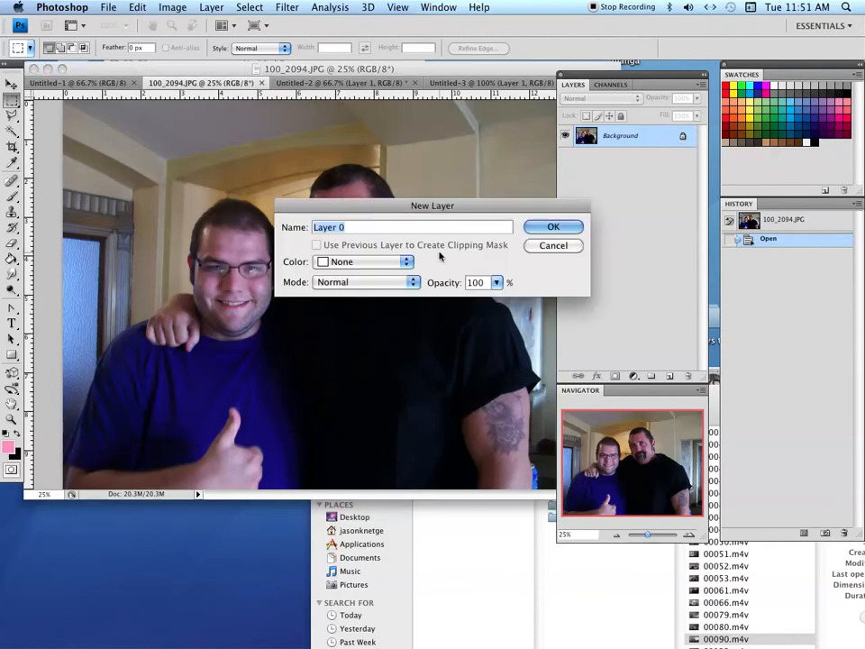
left_click(551, 228)
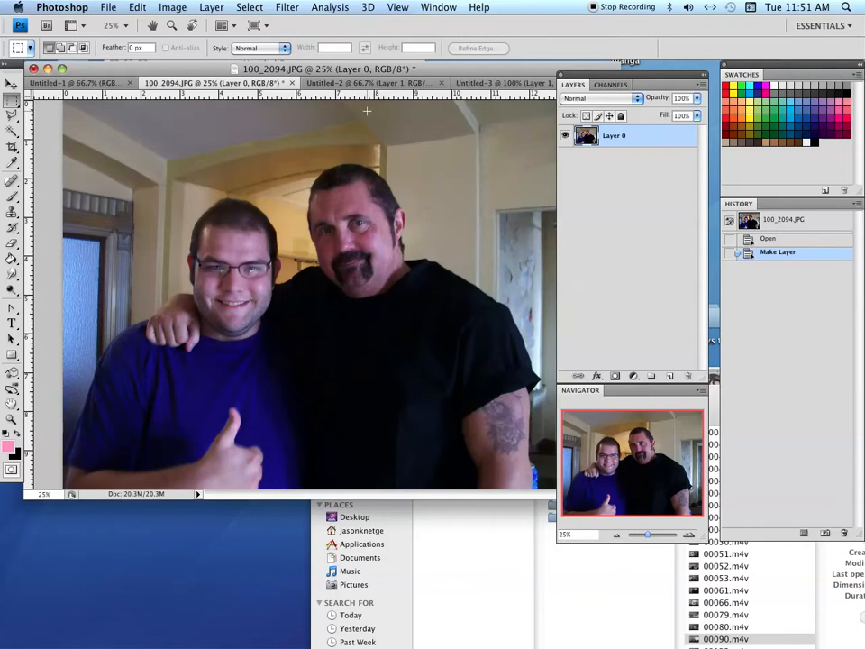
Delete the white Background layer beneath Layer 1 in the Untitled-3 document
left_click(365, 82)
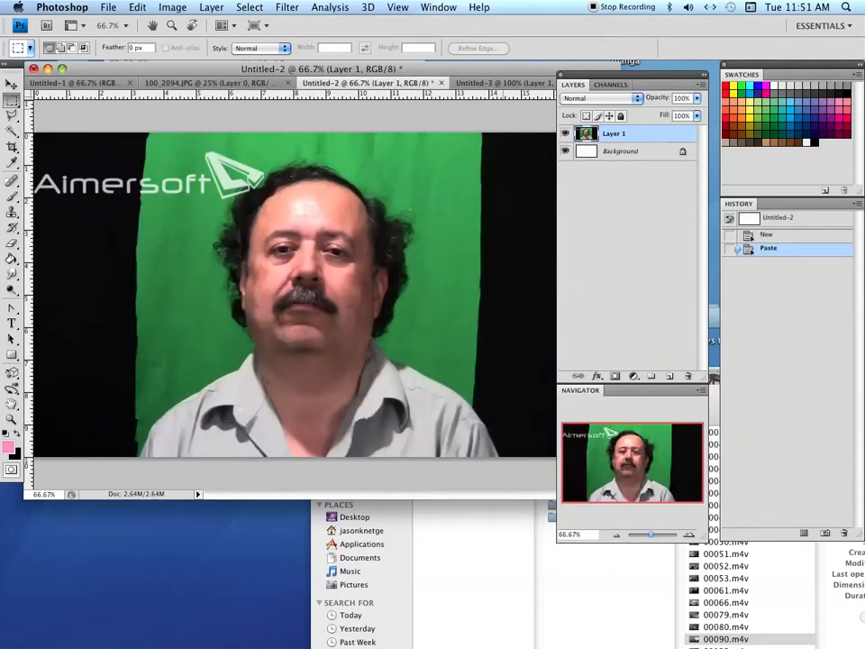
left_click(497, 83)
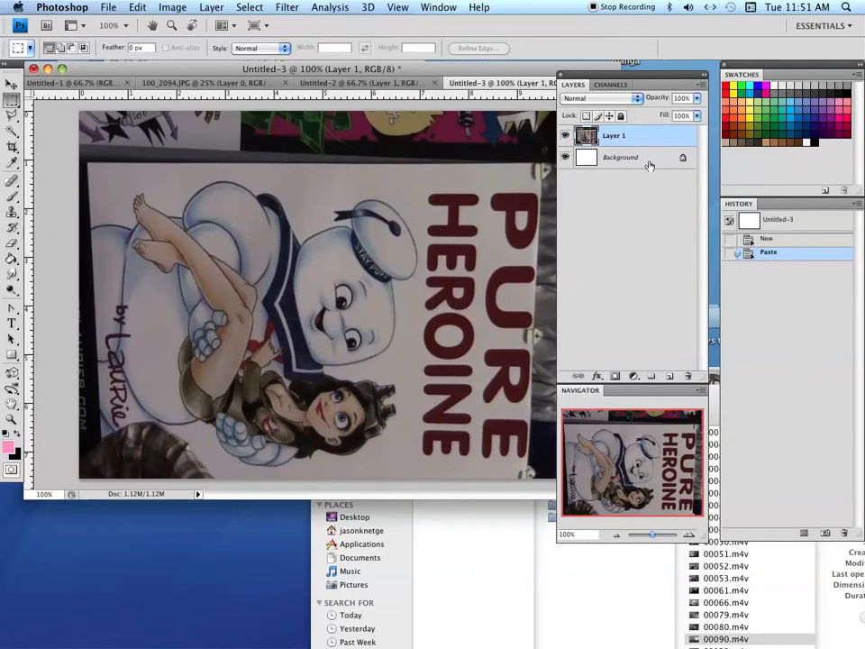
left_click_drag(648, 161, 688, 376)
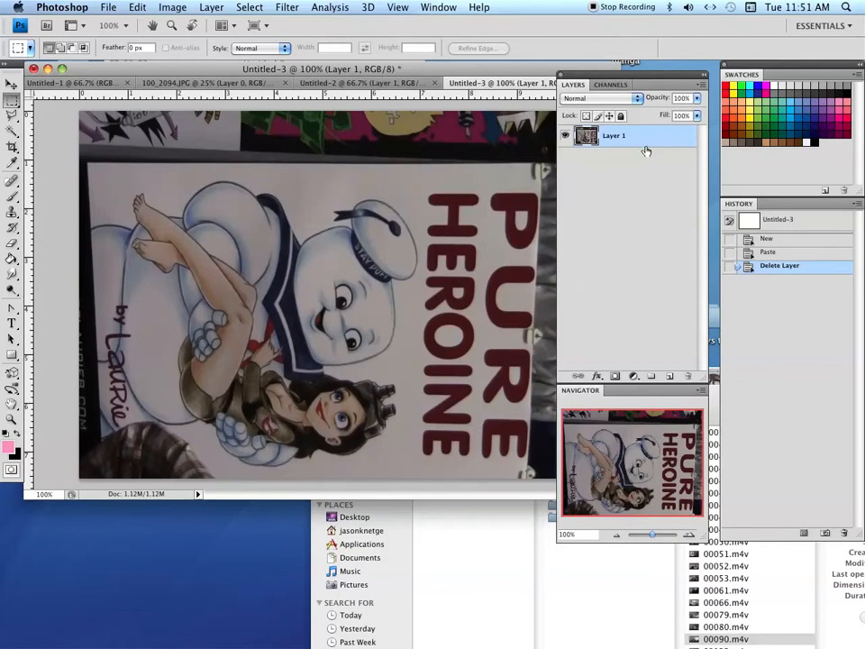
Move the floating Layers palette clear of the artwork and enlarge the document window
left_click_drag(639, 87, 695, 226)
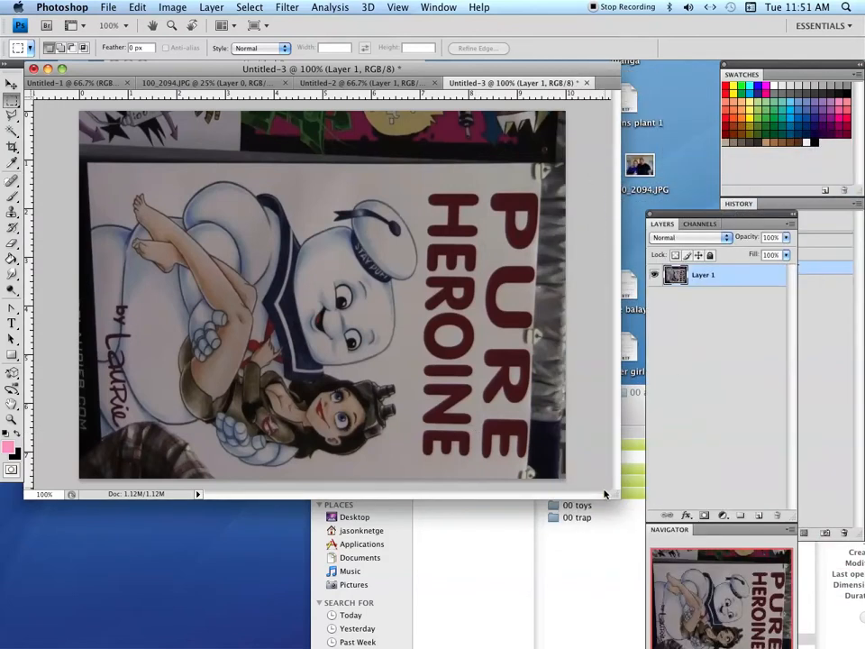
left_click_drag(605, 493, 653, 617)
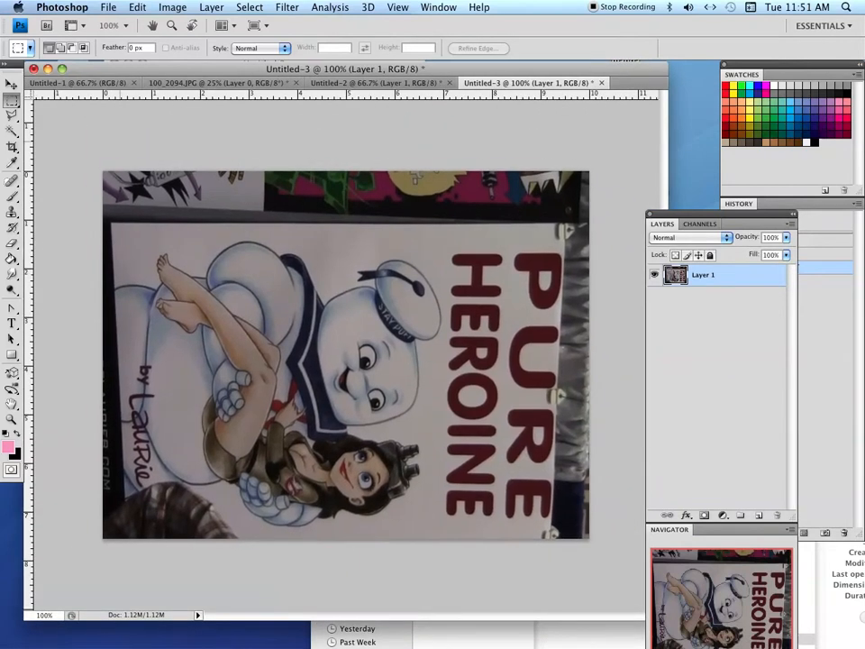
Try rotating the whole Layer 1 picture slightly with its transform handles, and undo the rotation
left_click(11, 84)
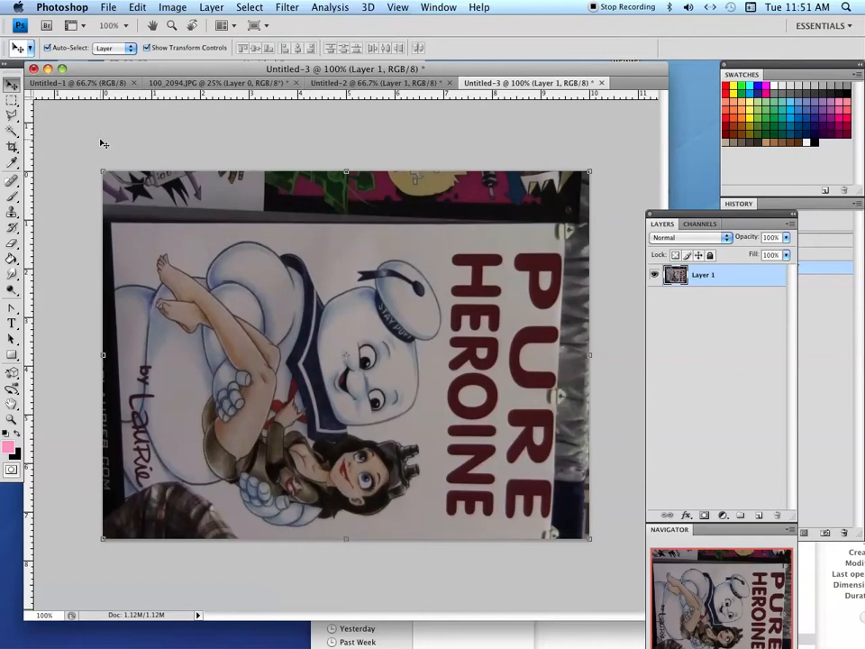
left_click(95, 167)
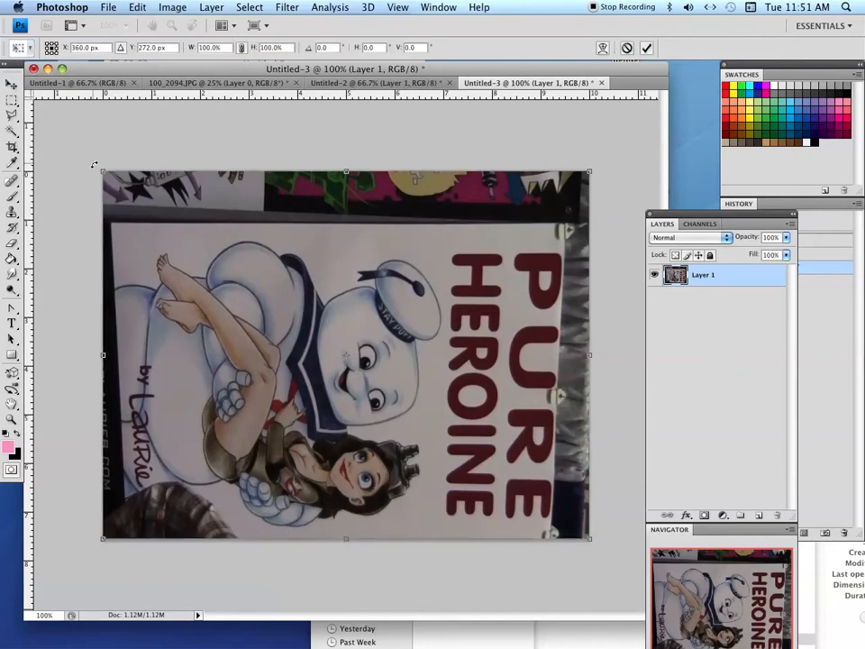
mouse_move(94, 165)
left_mouse_down()
mouse_move(86, 175)
mouse_move(91, 285)
mouse_move(87, 171)
mouse_move(130, 165)
mouse_move(94, 166)
left_mouse_up()
key("Return")
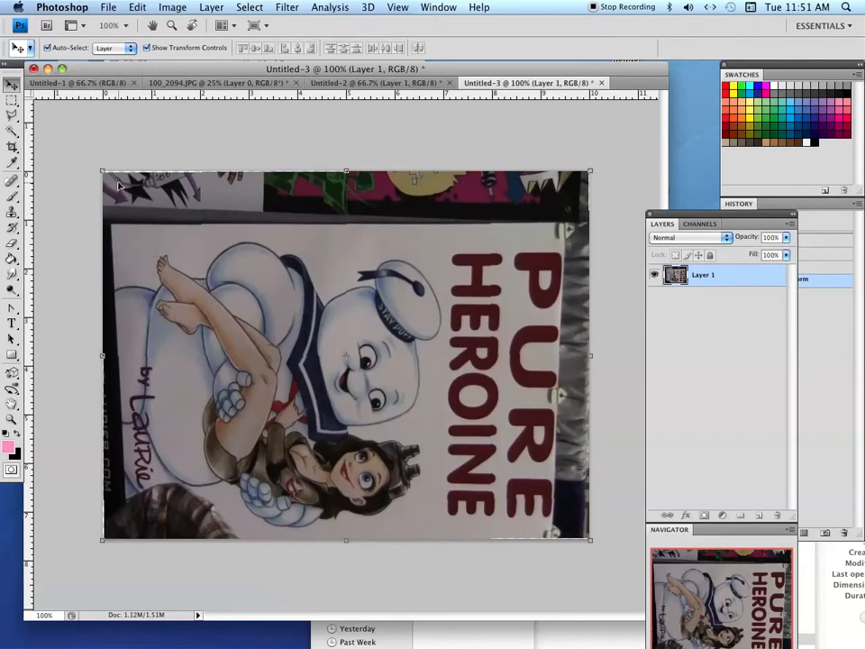
key("super+z")
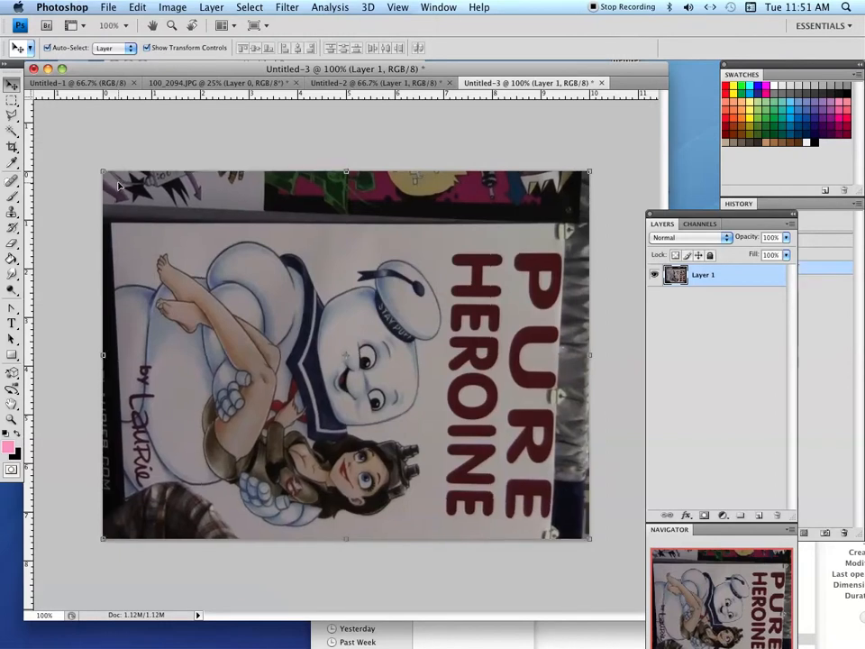
Draw a rectangular marquee around the marshmallow man's head and upper body, and make Layer 1 the active layer
left_click(53, 124)
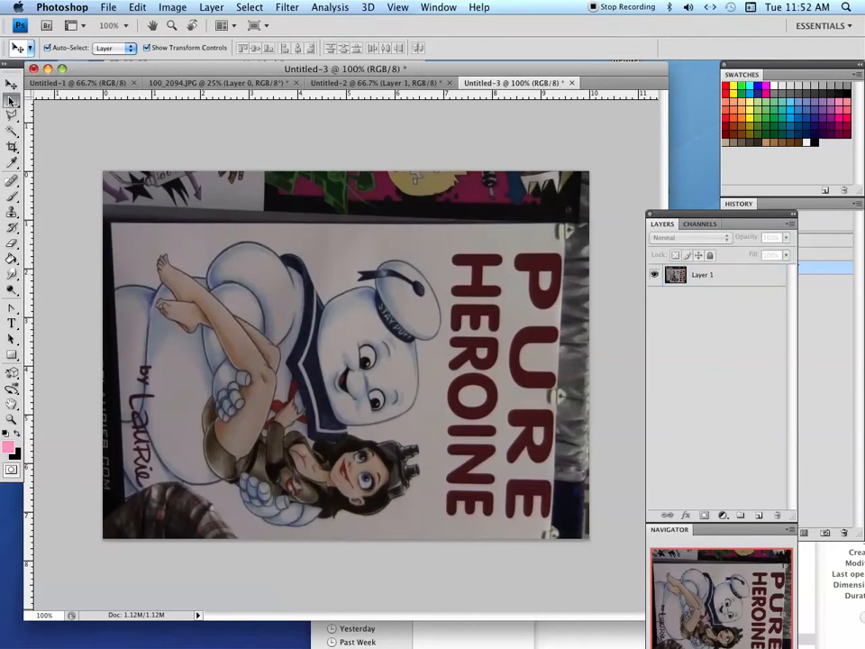
left_click(11, 101)
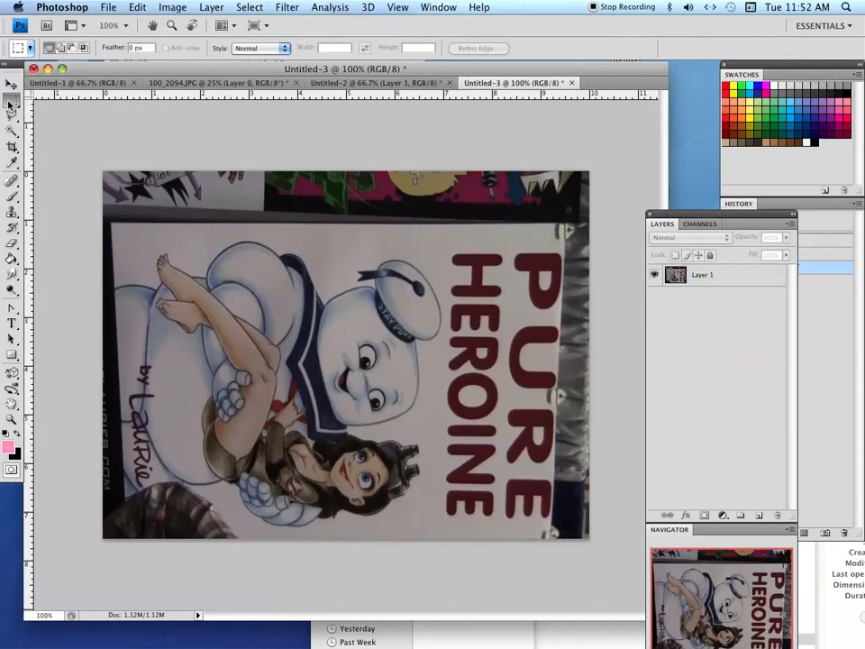
left_click_drag(13, 104, 42, 99)
left_click_drag(196, 234, 454, 377)
left_click_drag(476, 436, 477, 441)
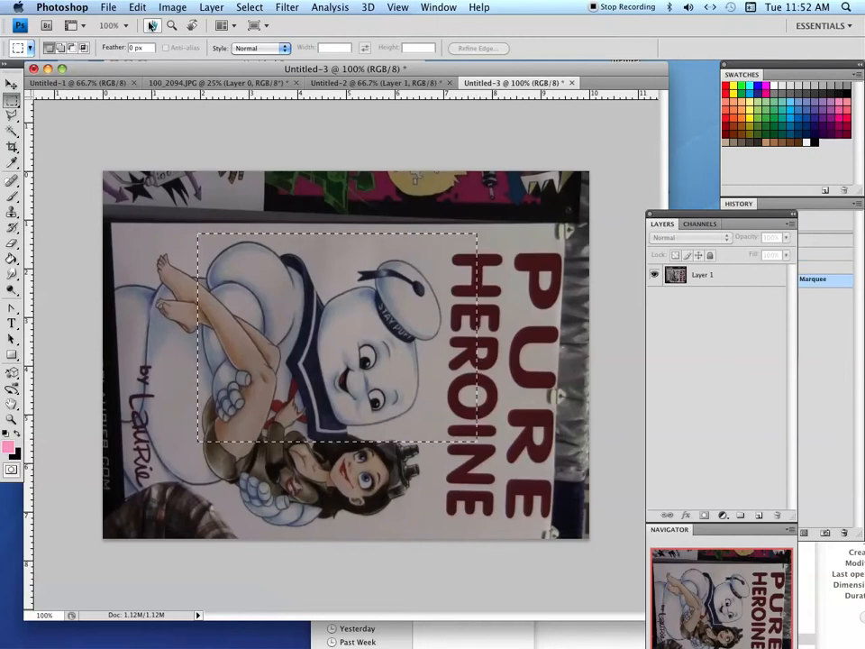
left_click(133, 7)
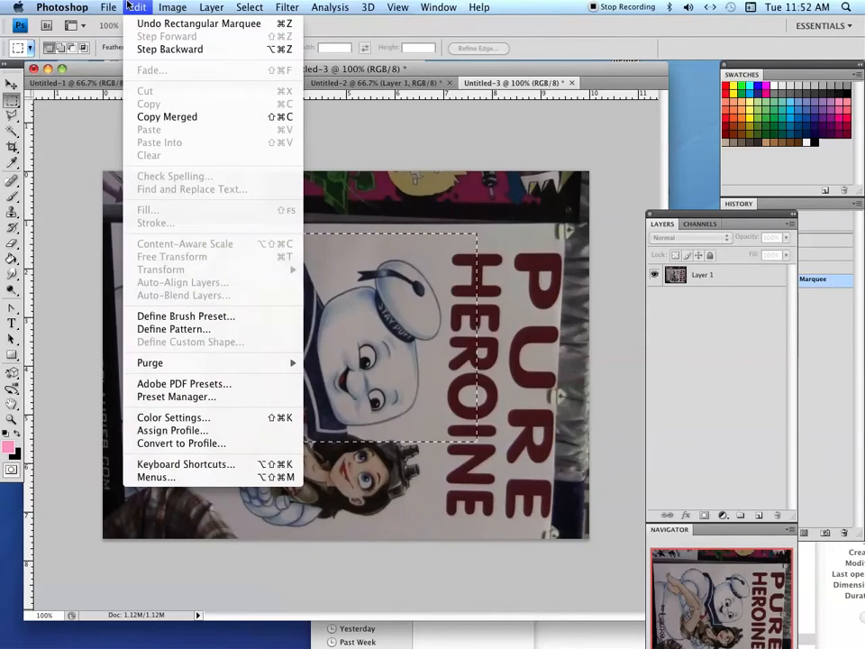
left_click(707, 287)
left_click(757, 284)
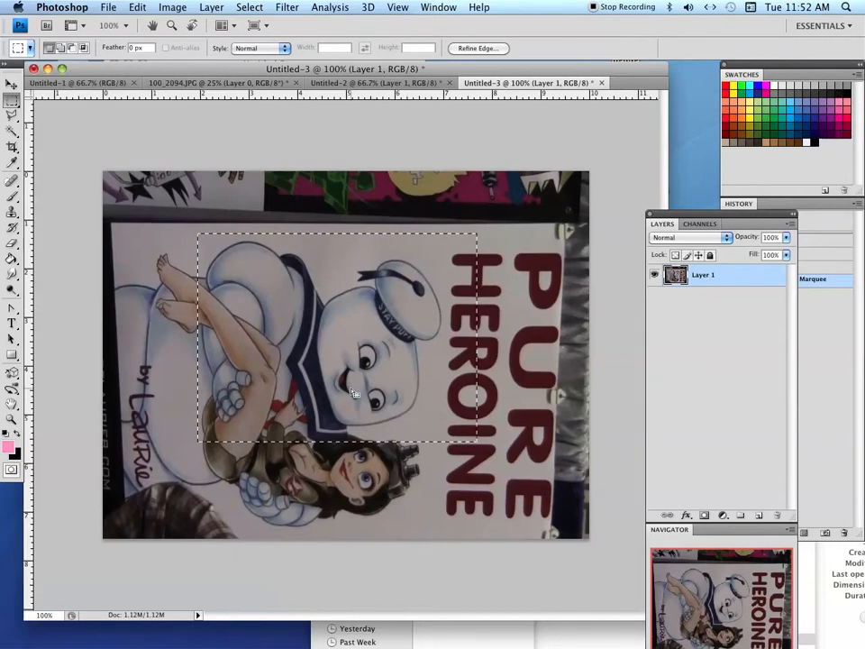
Start a Scale transform on the marquee-selected area of Layer 1
left_click(140, 6)
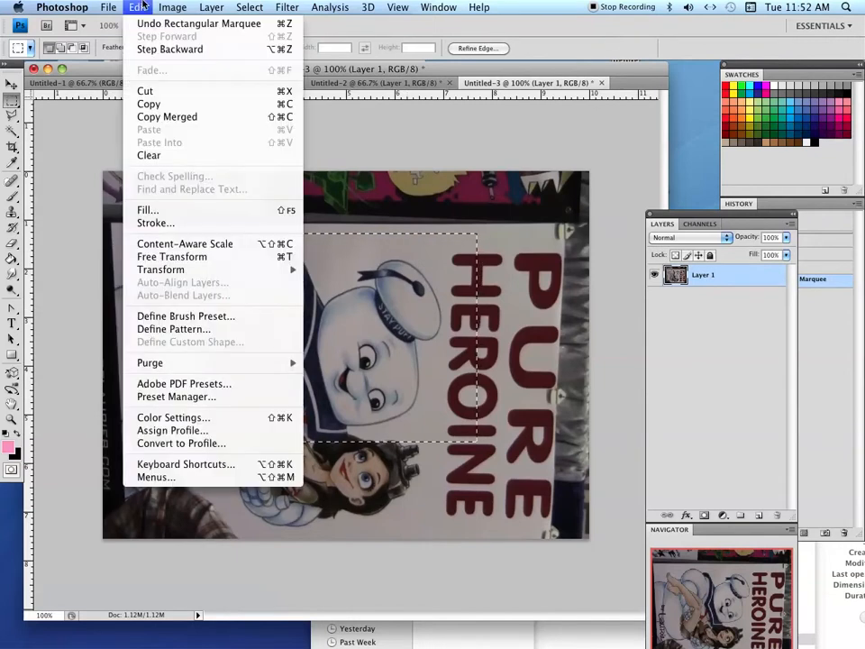
mouse_move(216, 269)
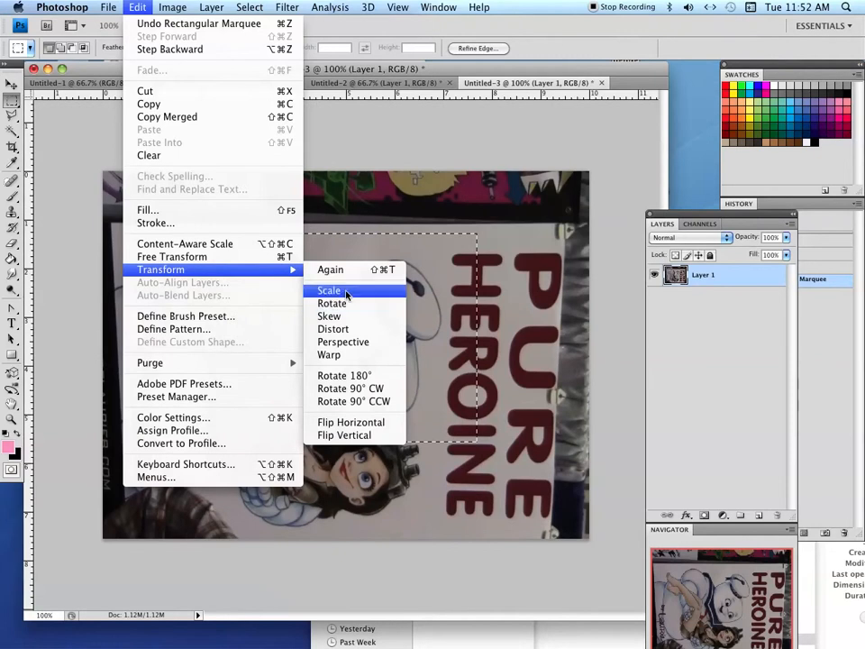
left_click(330, 290)
mouse_move(198, 232)
left_mouse_down()
mouse_move(116, 164)
mouse_move(193, 203)
mouse_move(255, 255)
mouse_move(218, 247)
mouse_move(205, 228)
mouse_move(190, 225)
mouse_move(198, 233)
left_mouse_up()
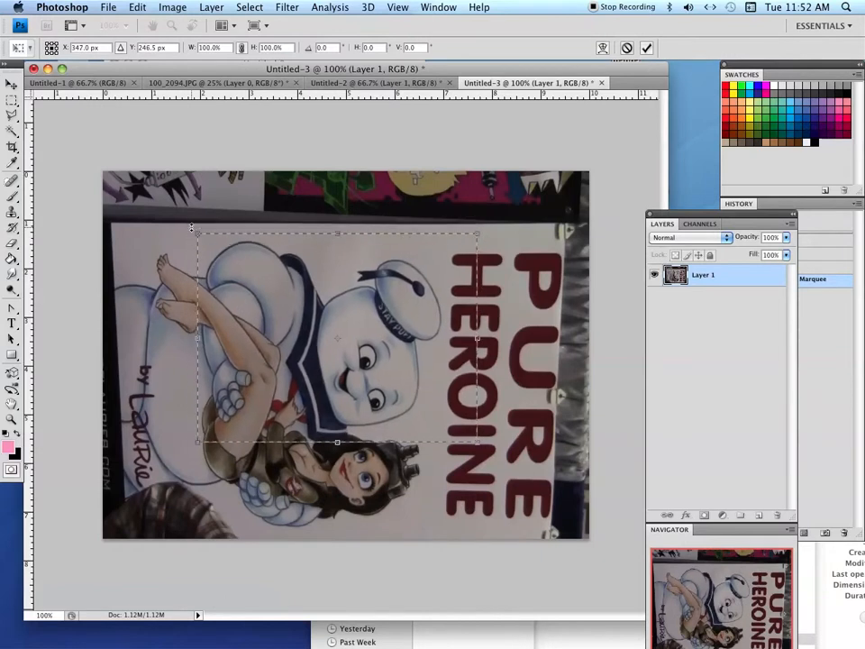
left_click(131, 7)
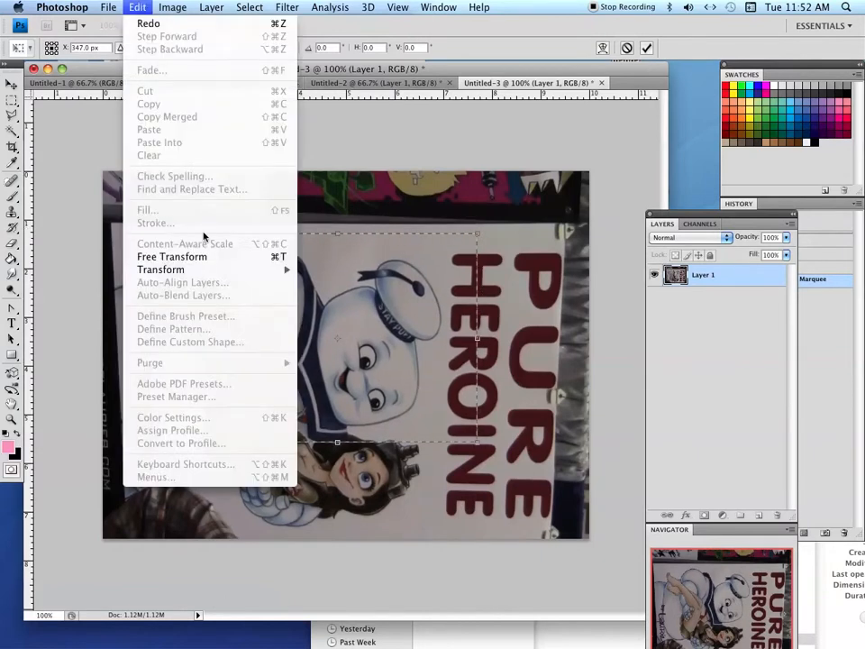
mouse_move(208, 270)
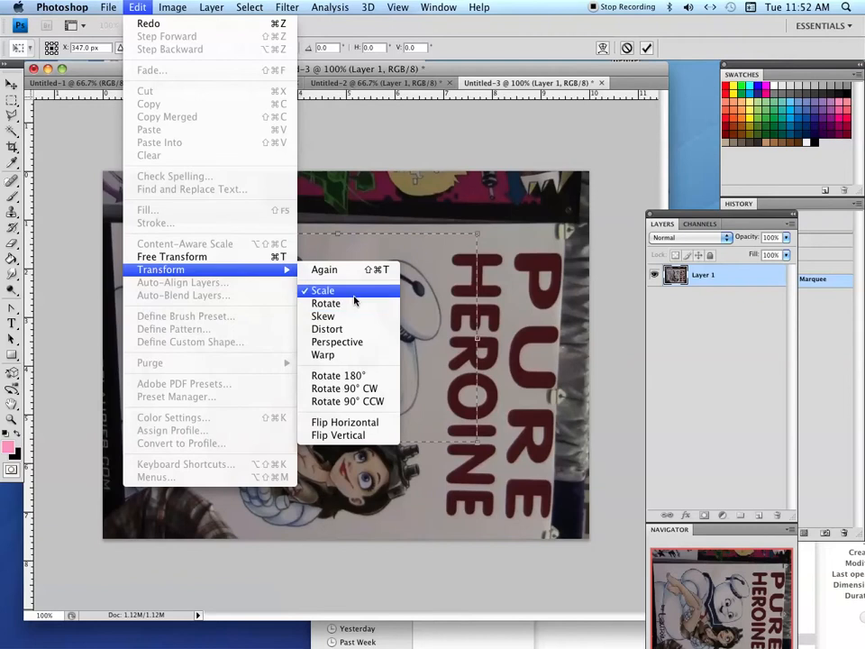
left_click(356, 290)
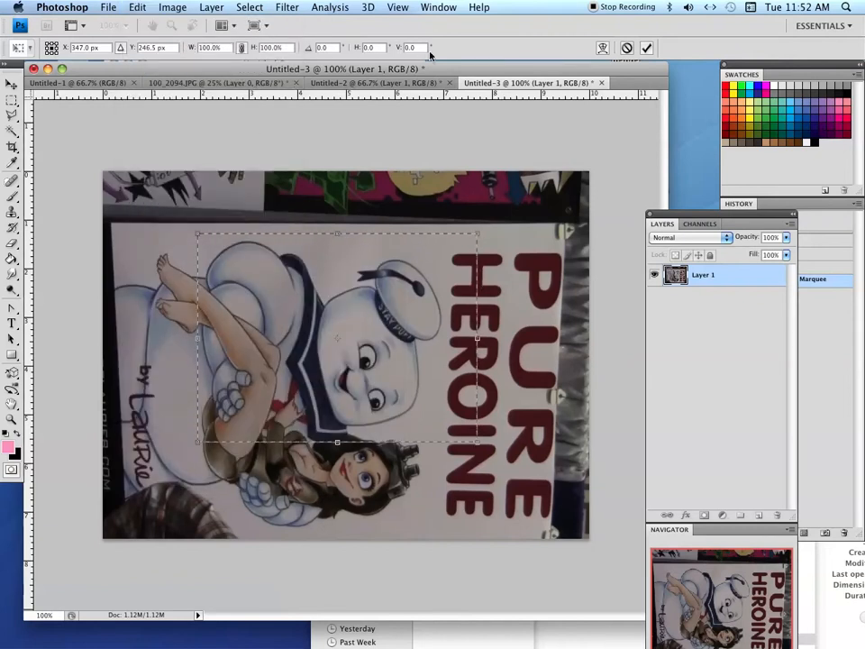
Try a vertical skew of 5 degrees on the selected area, and reset the skew to 0
key("Tab")
key("Tab")
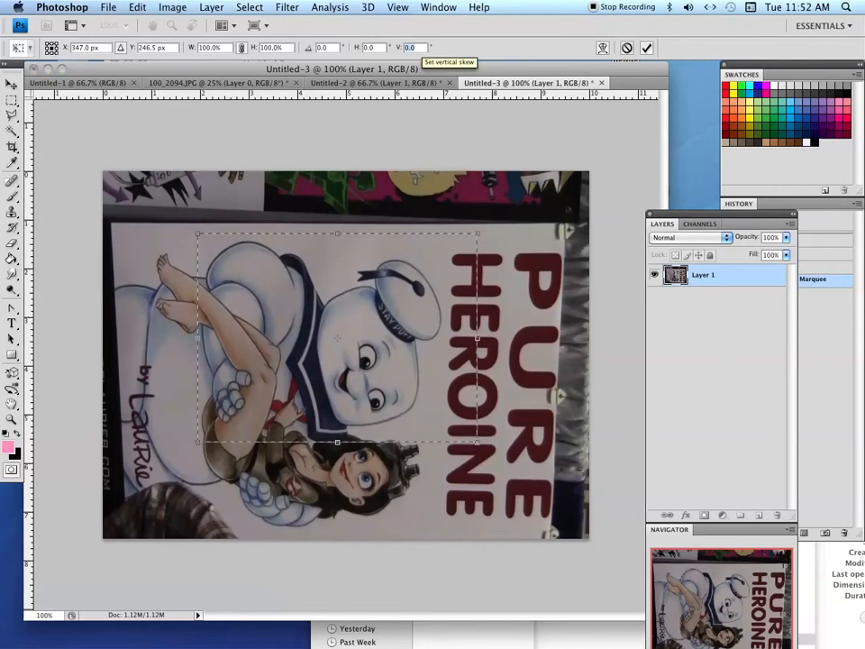
type("5")
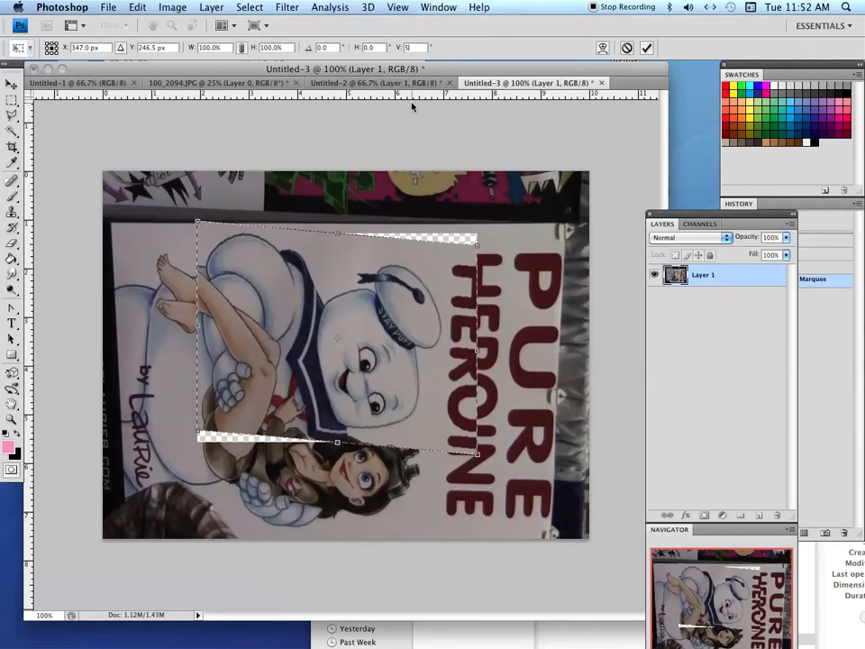
key("BackSpace")
type("0")
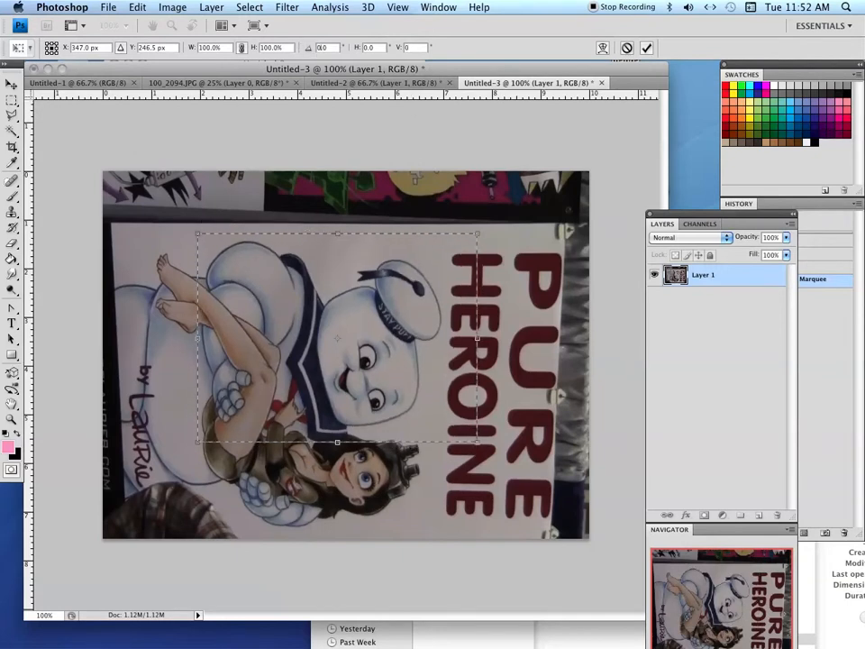
Try rotating the selected area by 50 and -50 degrees, and reset the rotation to 0
type("50")
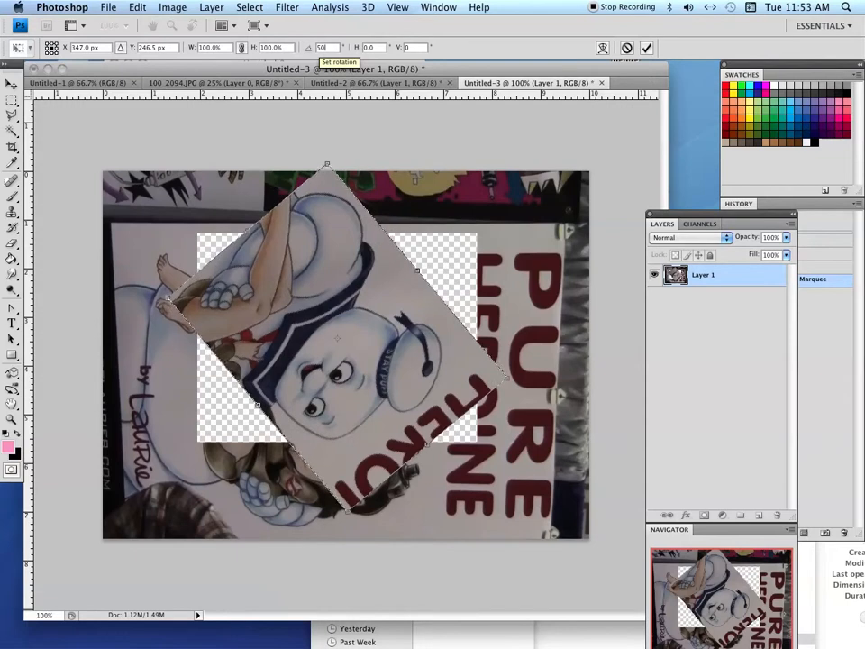
key("BackSpace")
key("BackSpace")
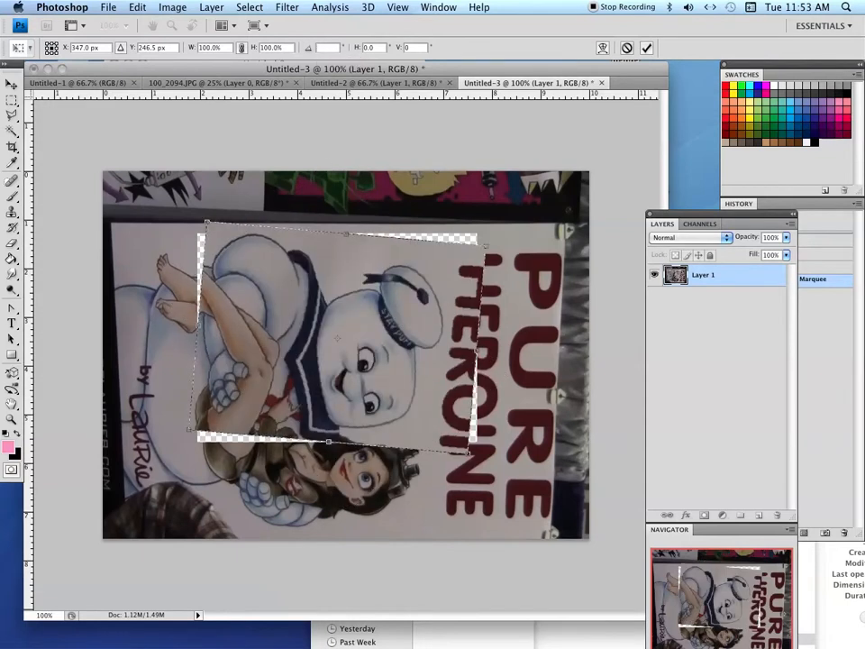
type("-50")
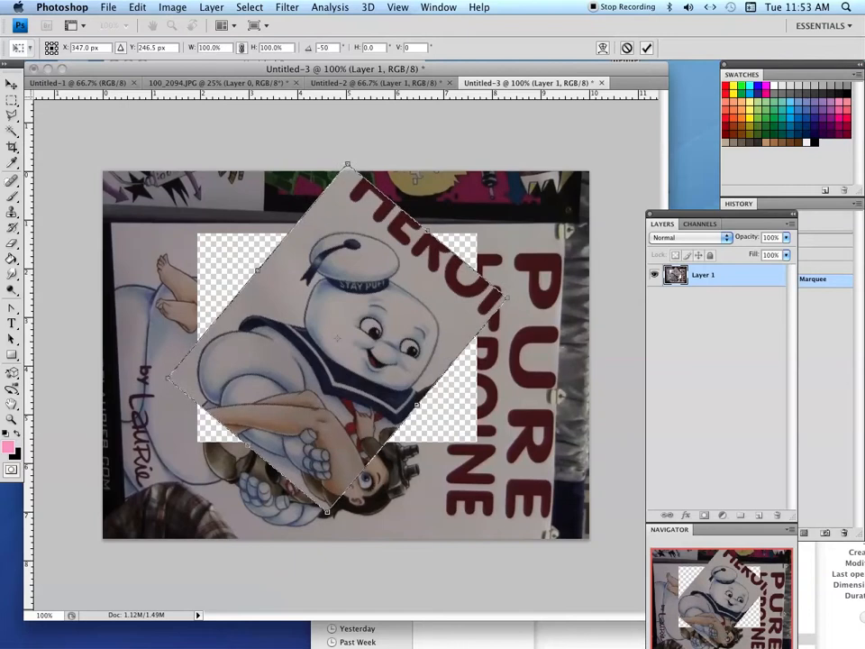
key("BackSpace")
key("BackSpace")
key("BackSpace")
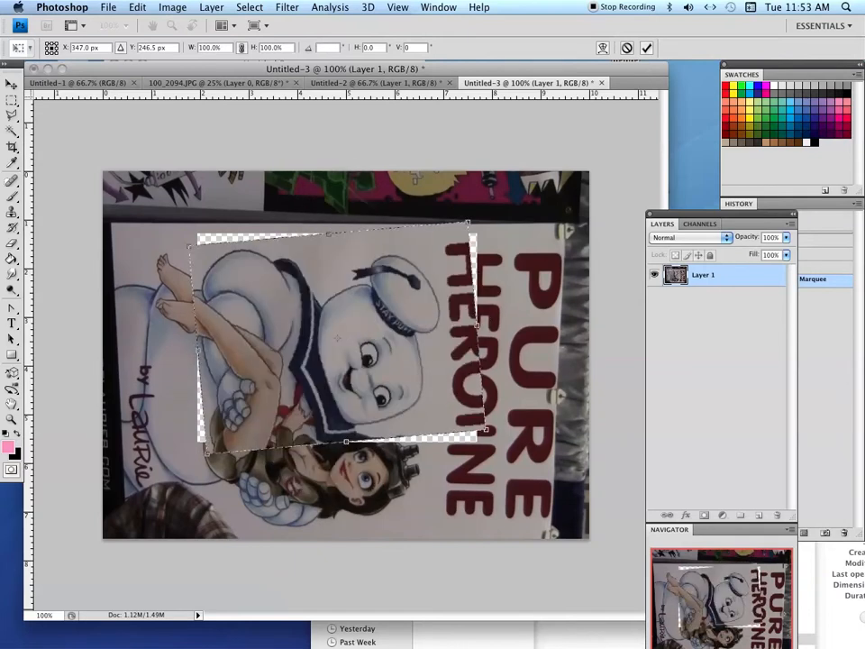
type("0")
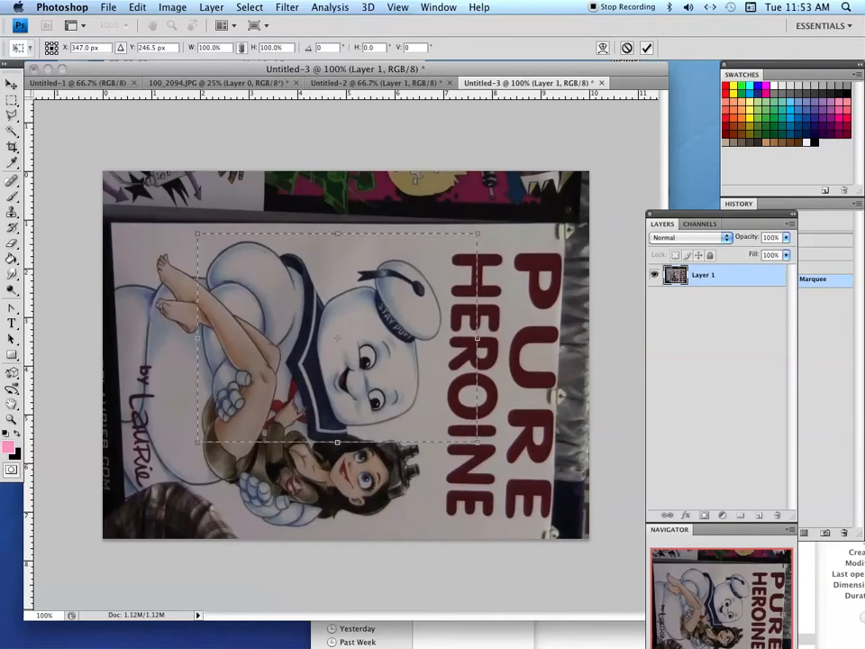
Apply a 1-degree rotation to the selected area, and undo the transform
type("1")
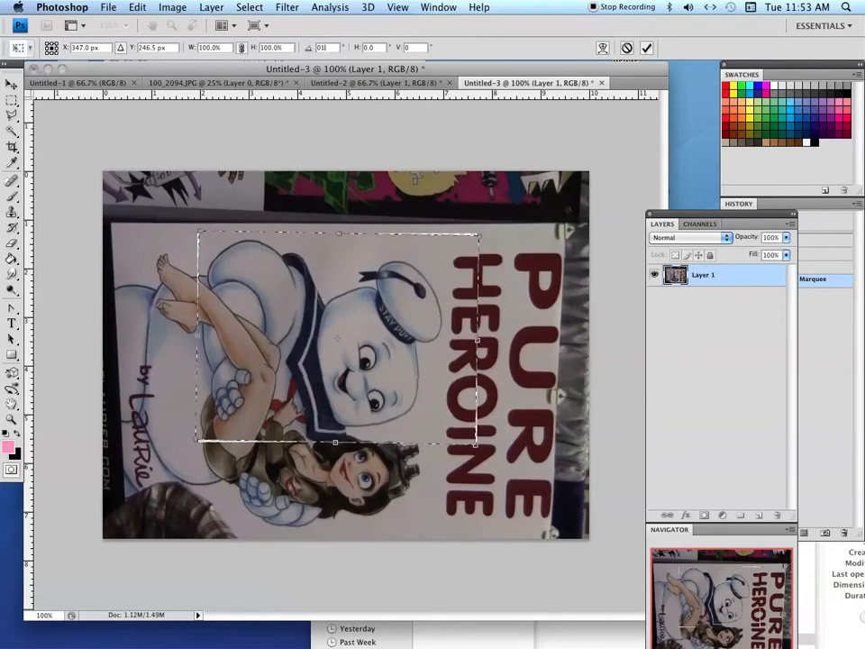
left_click(324, 253)
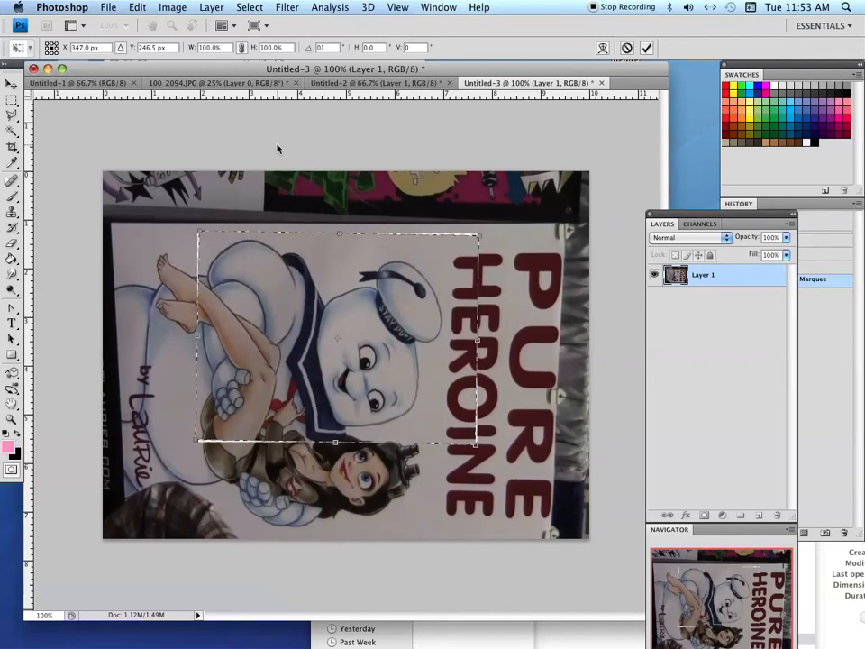
double_click(294, 293)
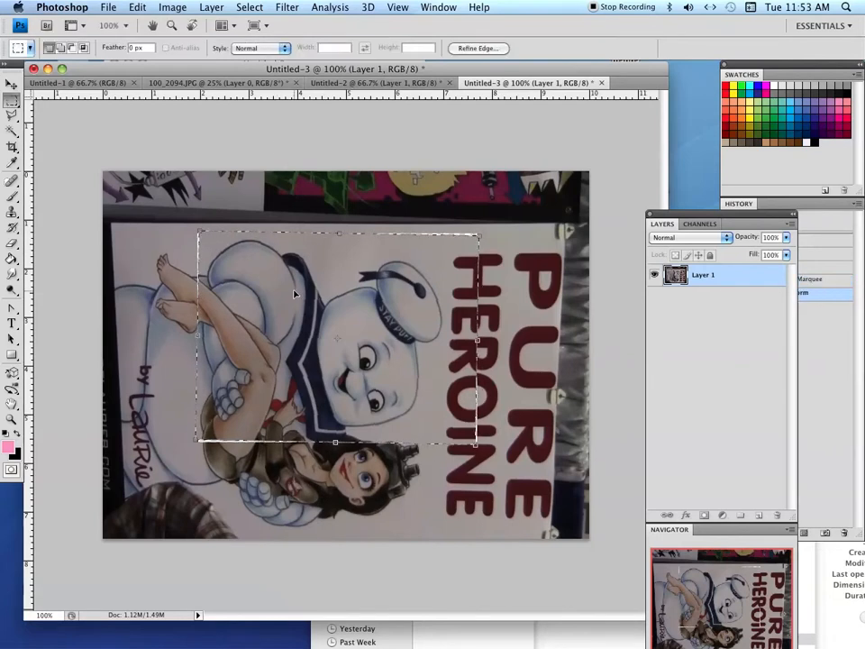
key("super+z")
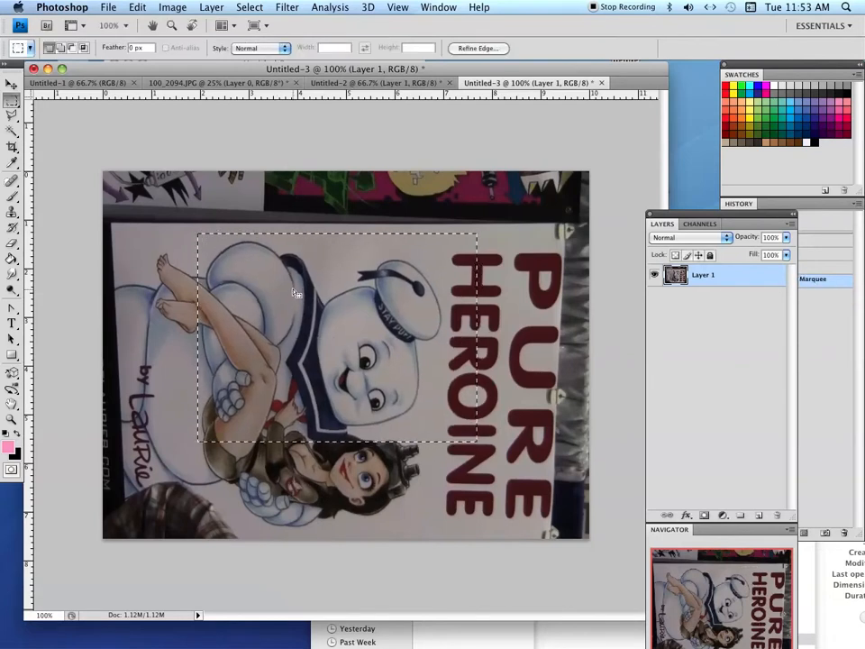
left_click(164, 7)
mouse_move(142, 5)
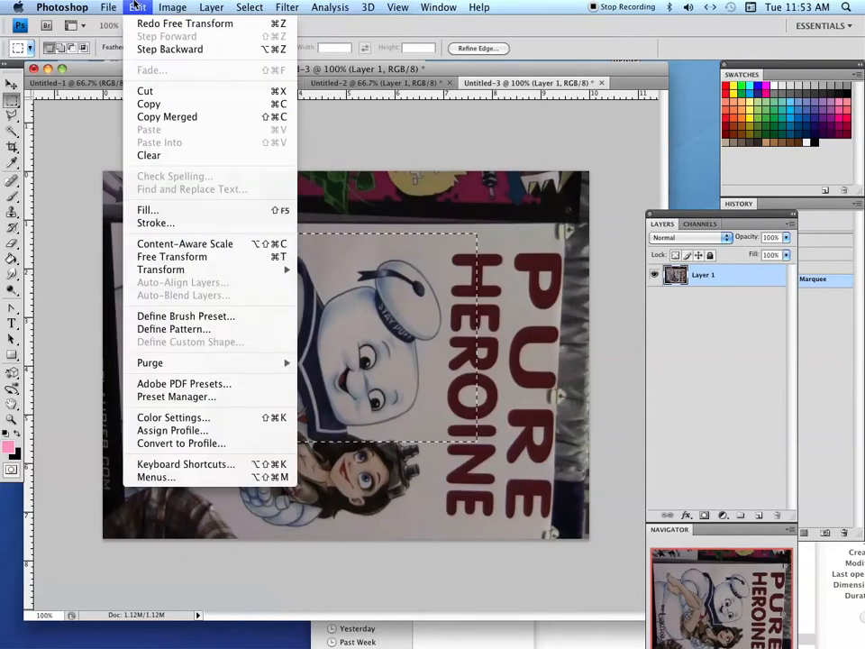
mouse_move(279, 270)
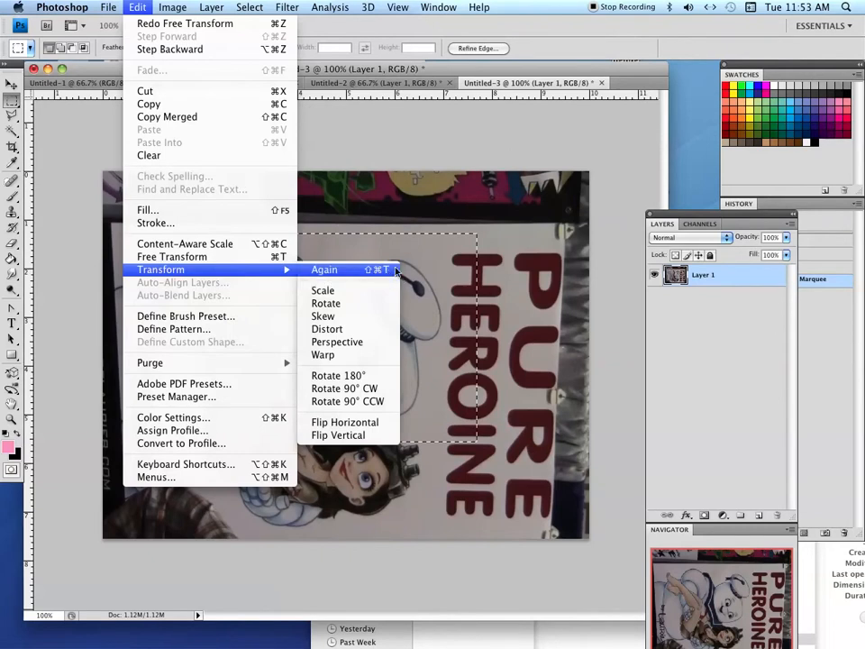
left_click(394, 271)
left_click(163, 7)
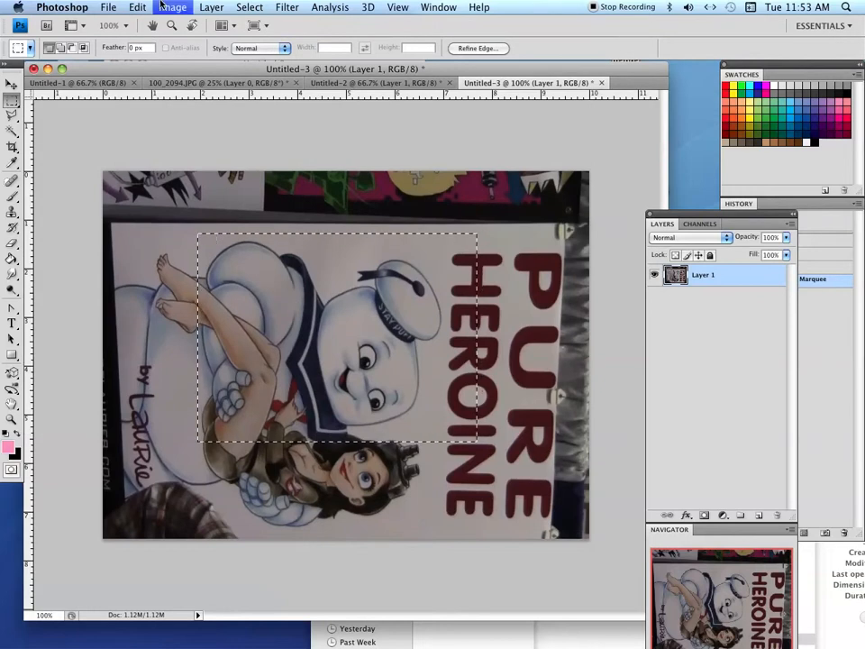
mouse_move(137, 7)
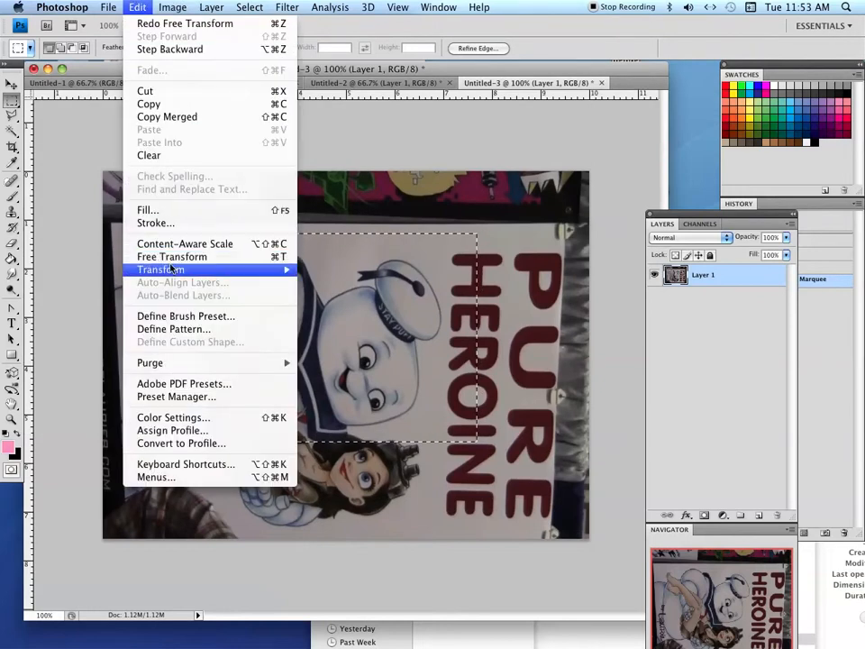
mouse_move(173, 273)
left_click(67, 158)
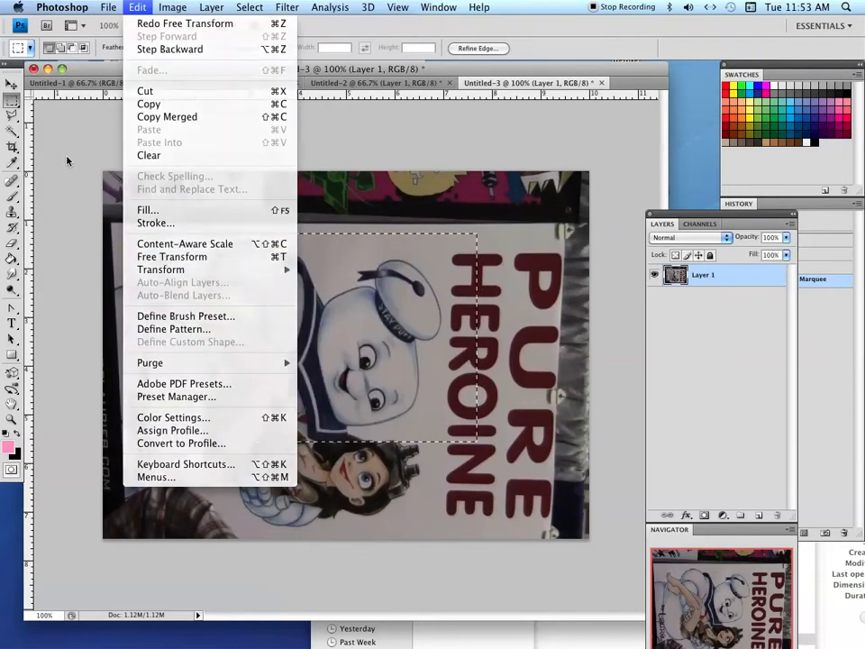
Start a Warp transform on the selected area of Layer 1 and bend its interior around the marshmallow man's face
left_click(157, 5)
mouse_move(132, 5)
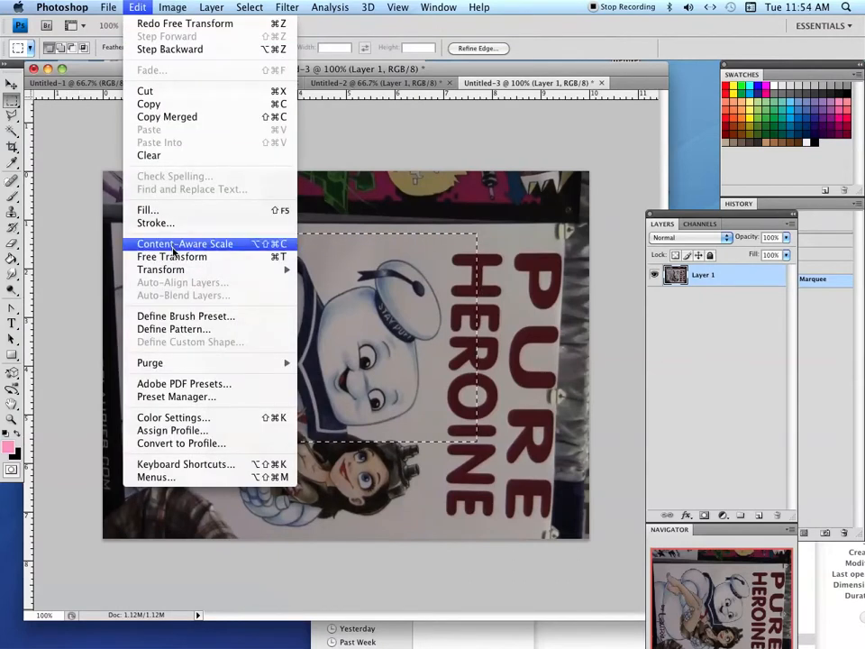
mouse_move(162, 270)
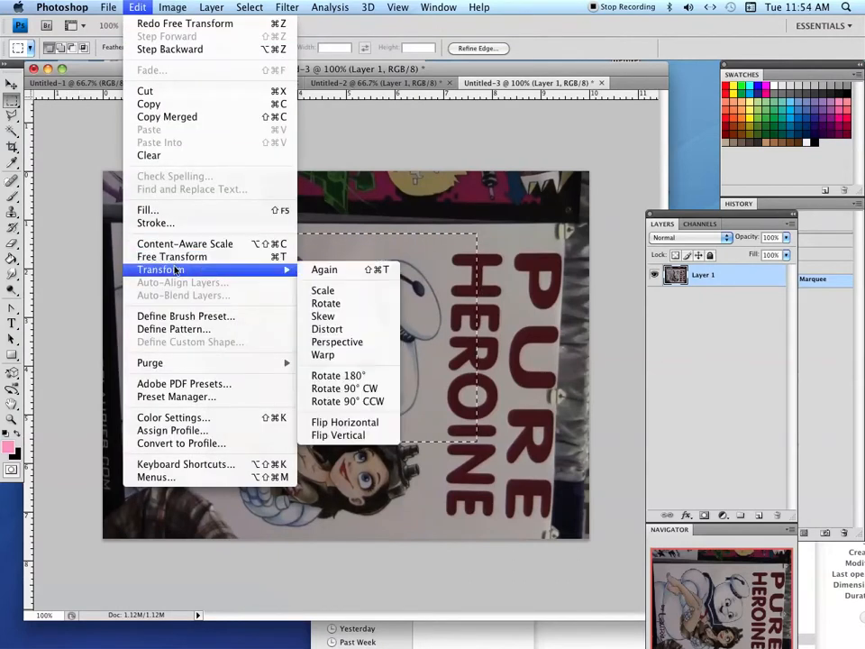
left_click(341, 355)
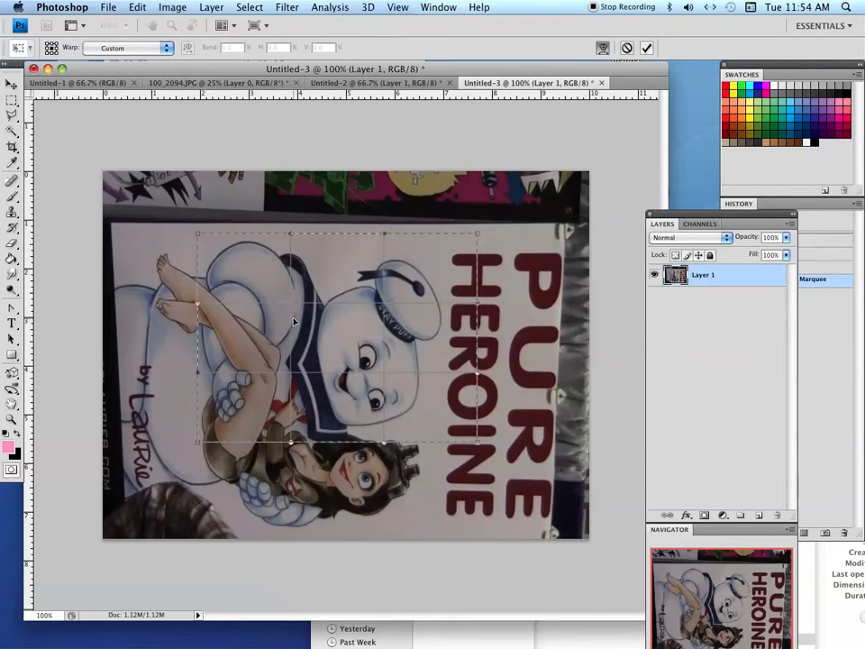
left_click_drag(292, 321, 279, 322)
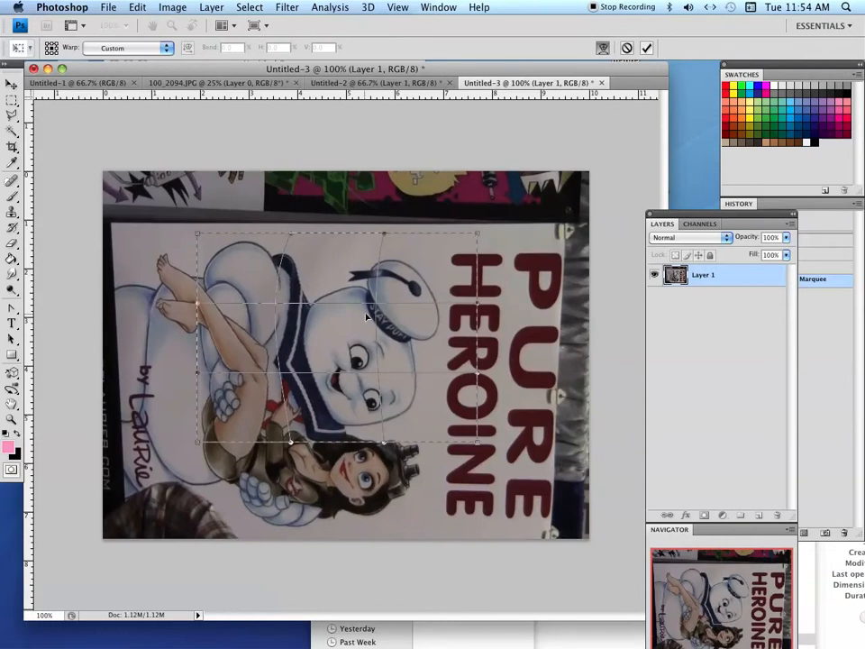
left_click_drag(376, 315, 389, 306)
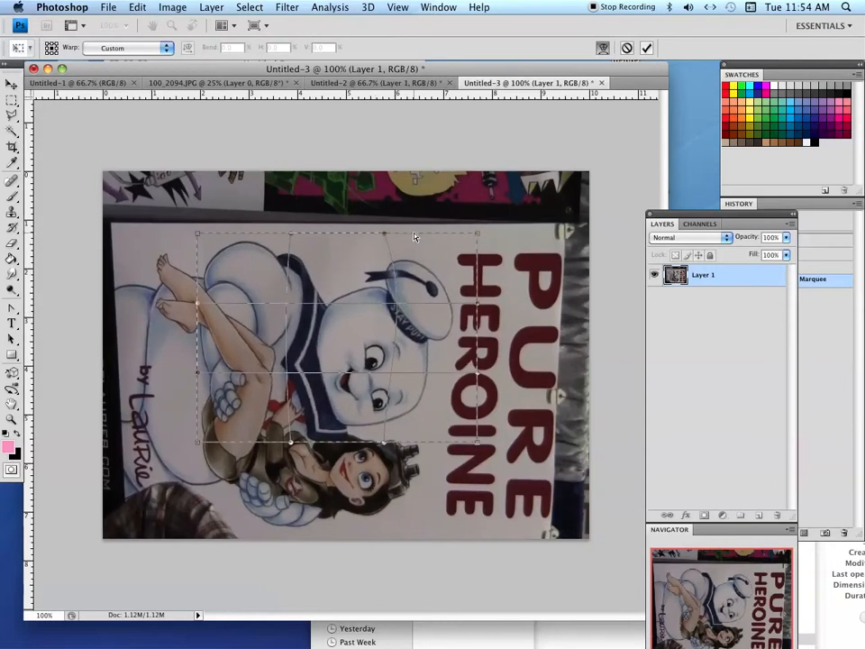
Bulge the upper and lower edges of the warp grid outward using their curve handles
left_click_drag(384, 233, 382, 193)
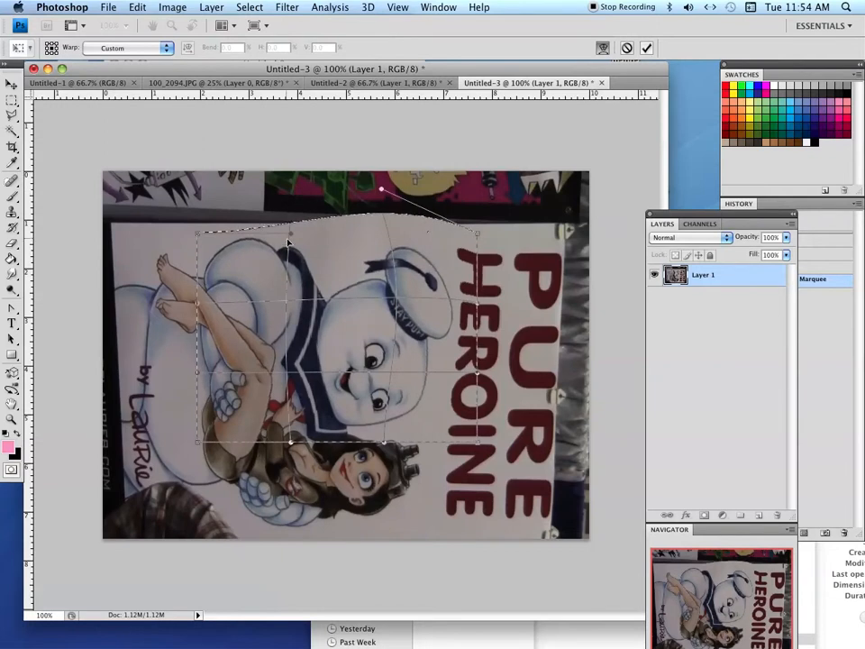
left_click_drag(290, 241, 292, 206)
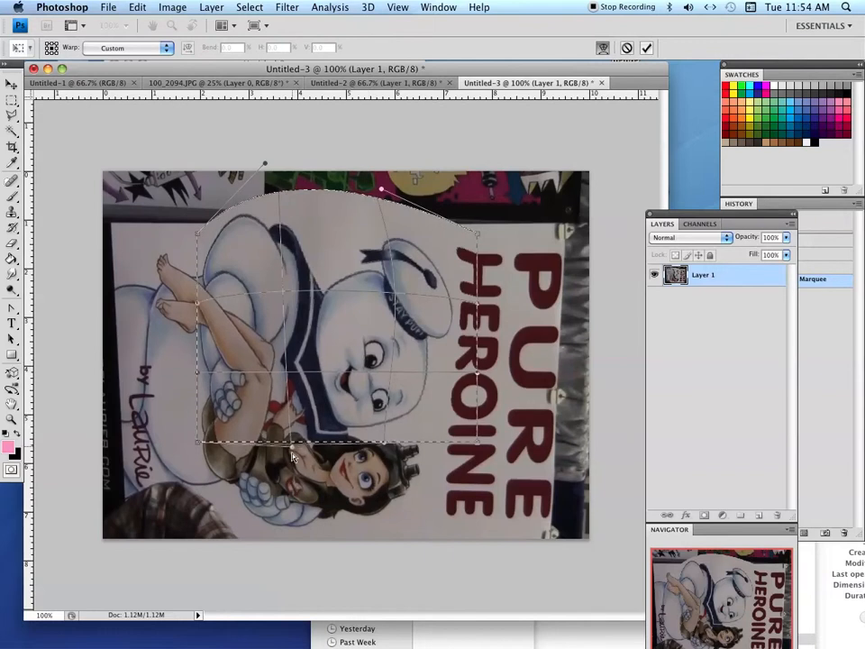
left_click_drag(292, 443, 290, 485)
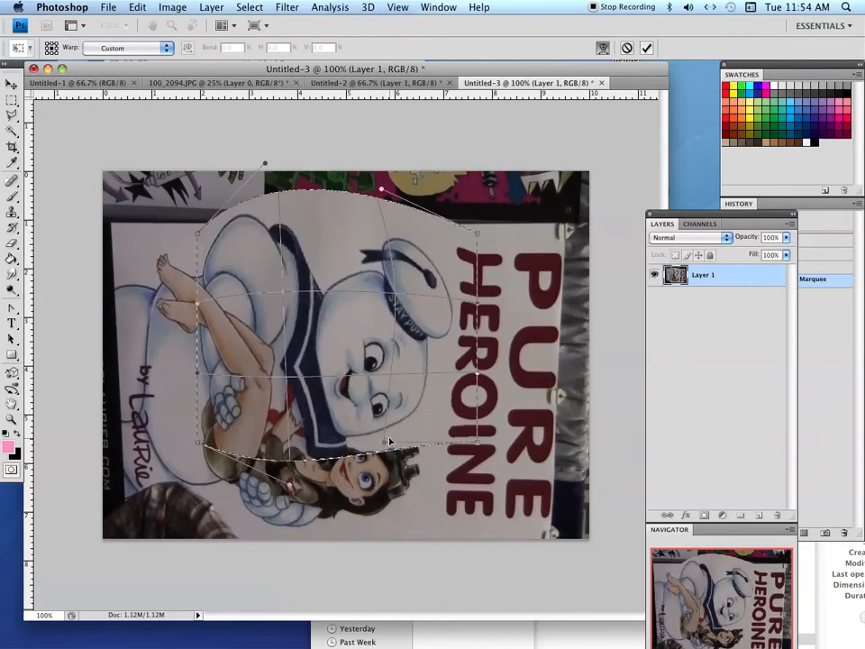
left_click_drag(387, 455, 395, 482)
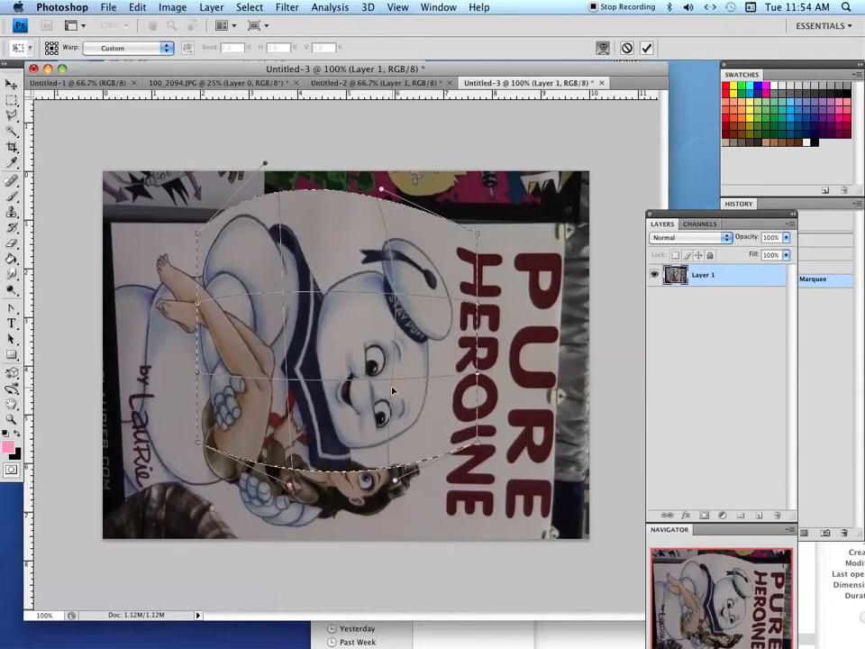
Shift the face toward the sailor collar and bulge the edge crossing the word HEROINE outward, applying the warp
left_click_drag(392, 387, 348, 371)
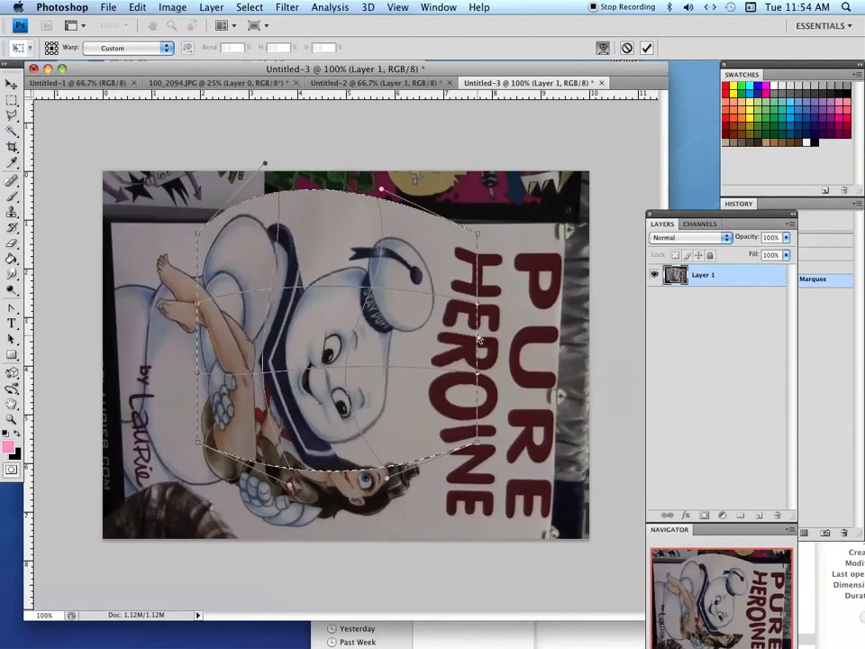
left_click_drag(477, 303, 520, 308)
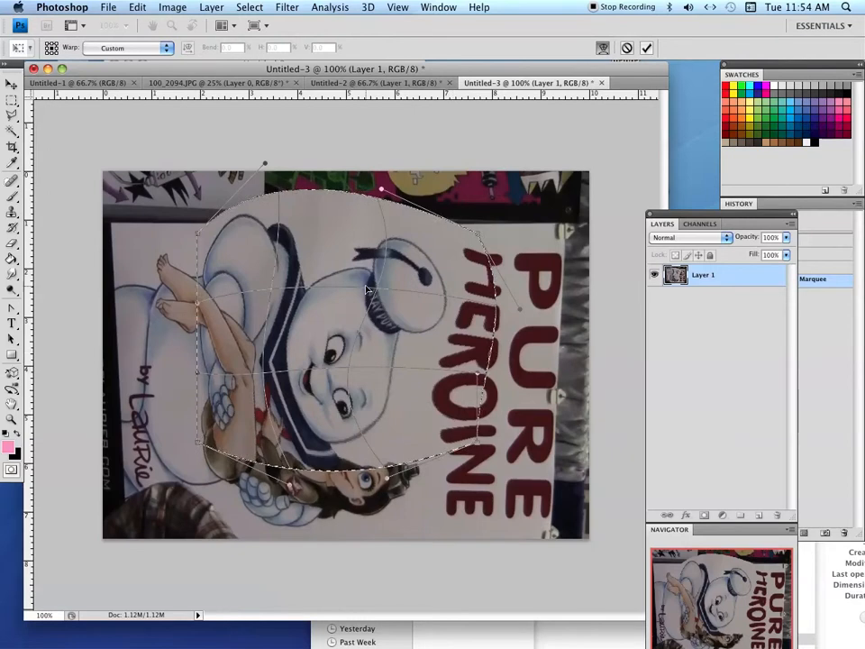
left_click(11, 84)
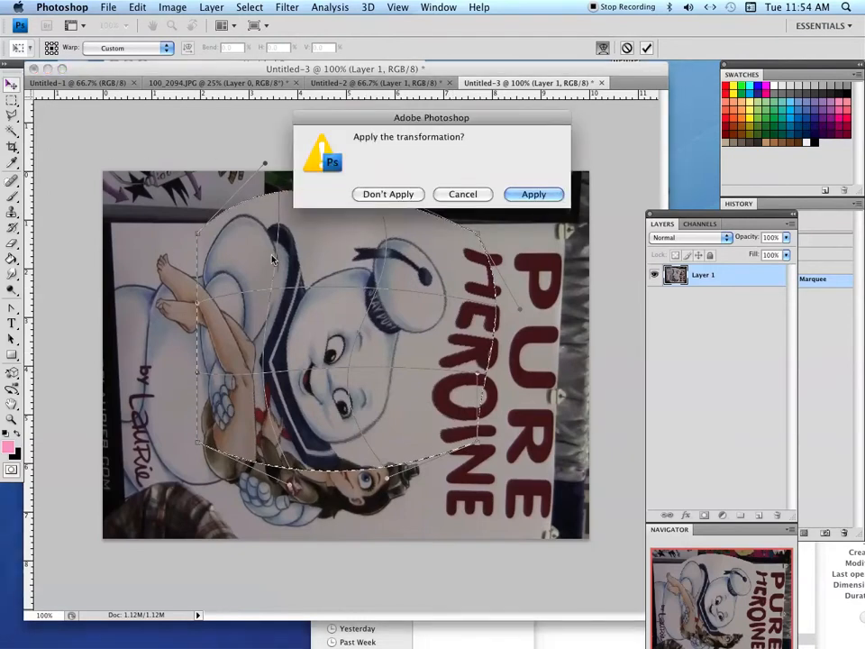
left_click(533, 195)
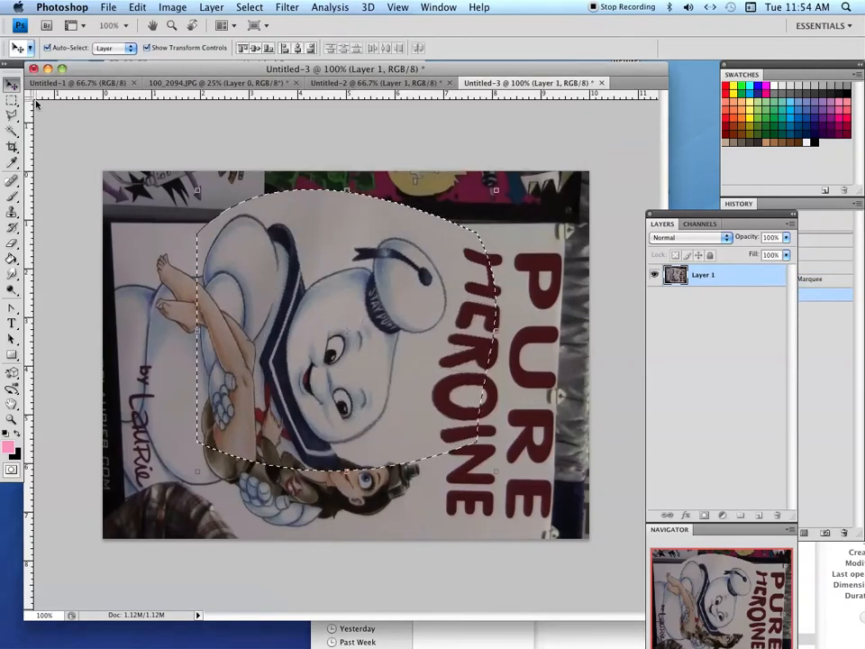
Deselect the warped area and move the Layers panel so that it uncovers the History panel
left_click(12, 101)
key("ctrl+d")
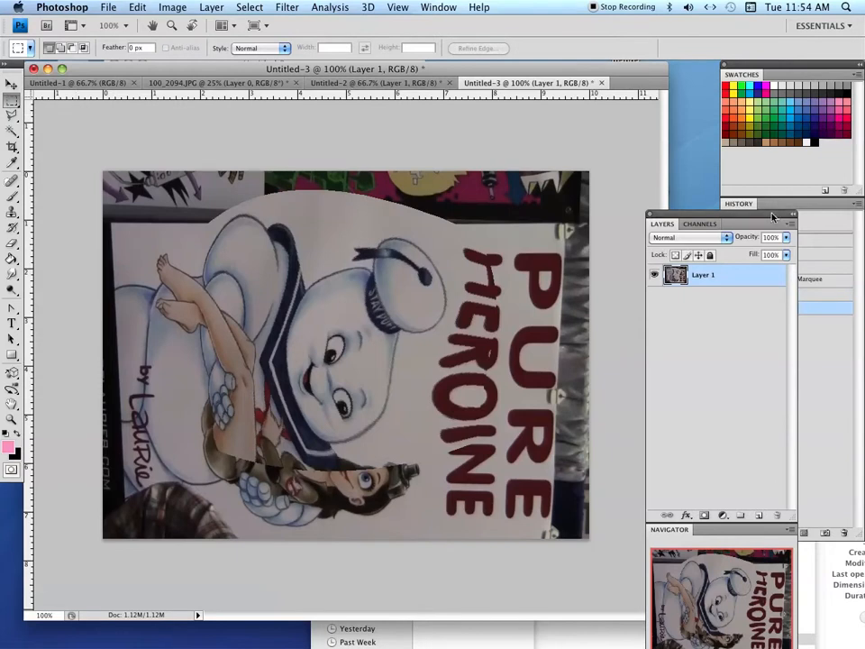
left_click_drag(772, 216, 686, 263)
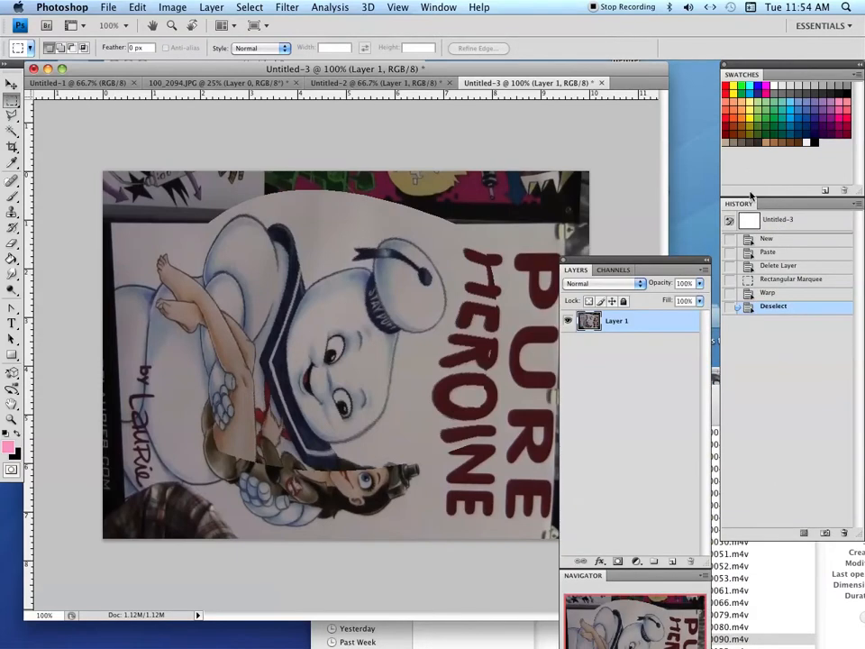
left_click(438, 7)
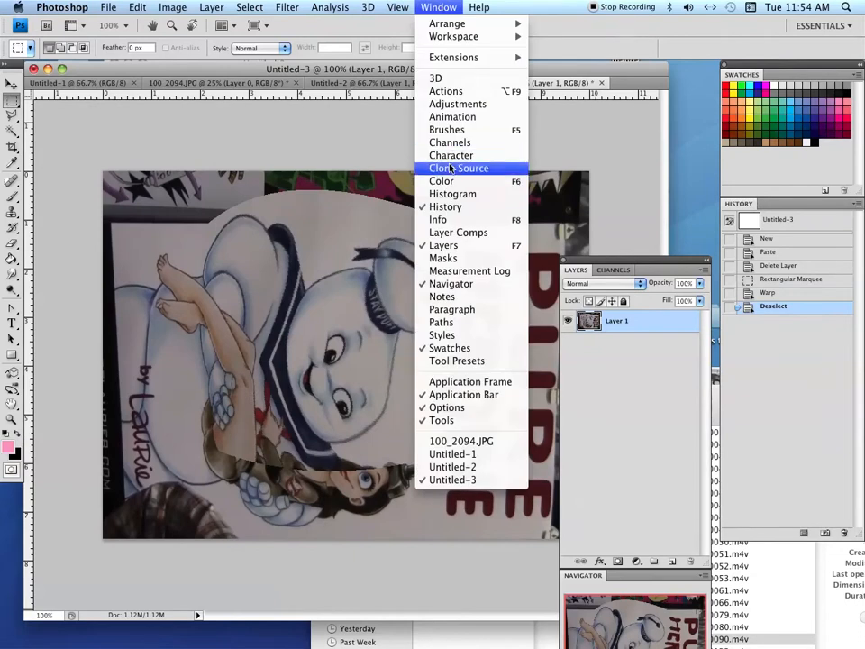
left_click(456, 206)
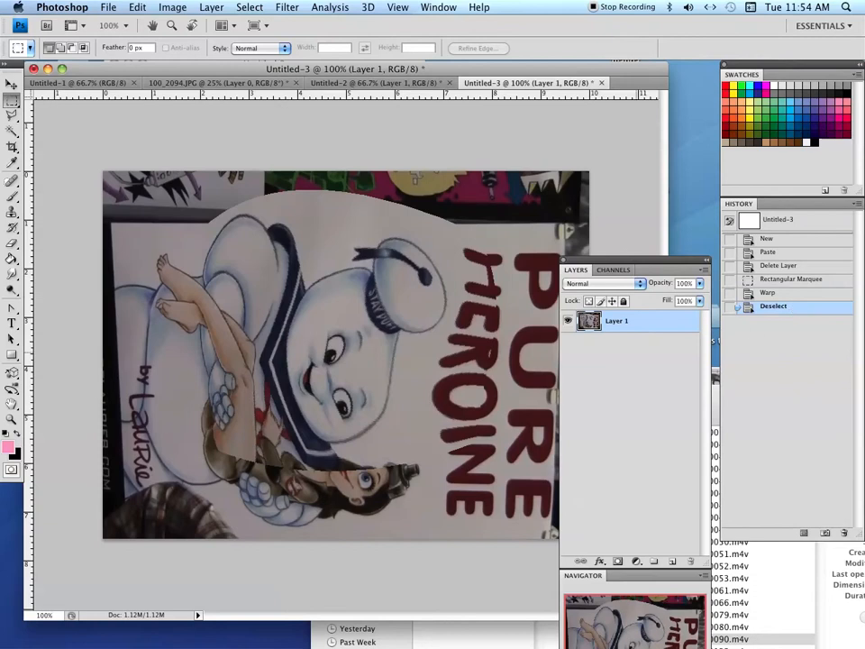
Erase a zigzag stroke across the marshmallow man's shoulder and hat, and return to the Deselect history state
left_click(11, 244)
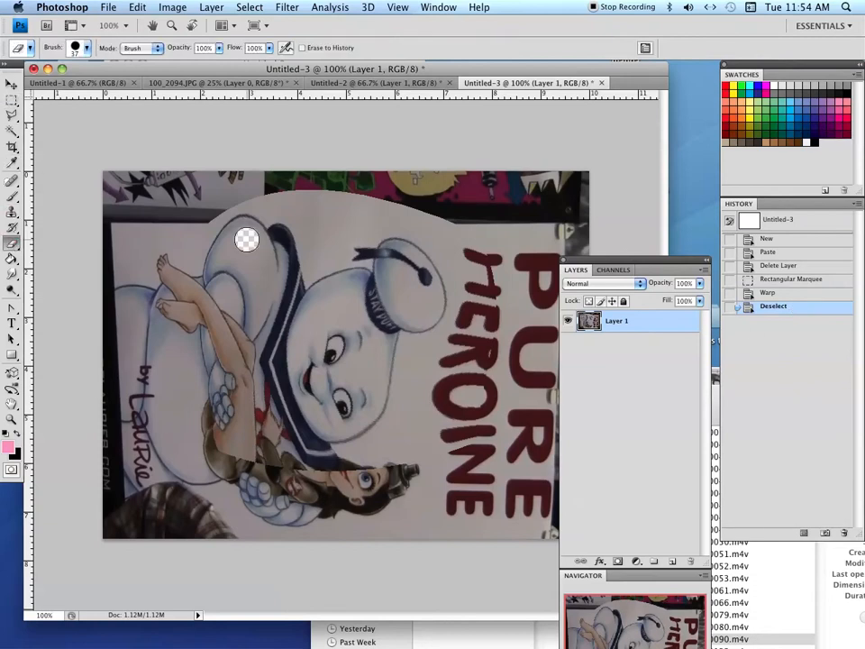
mouse_move(247, 238)
left_mouse_down()
mouse_move(392, 282)
mouse_move(324, 311)
left_mouse_up()
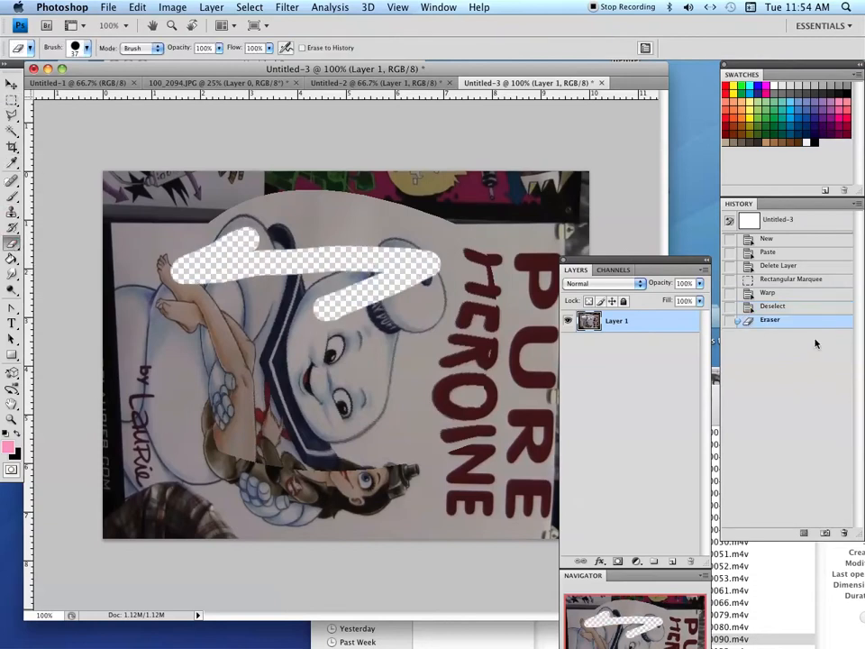
left_click(779, 306)
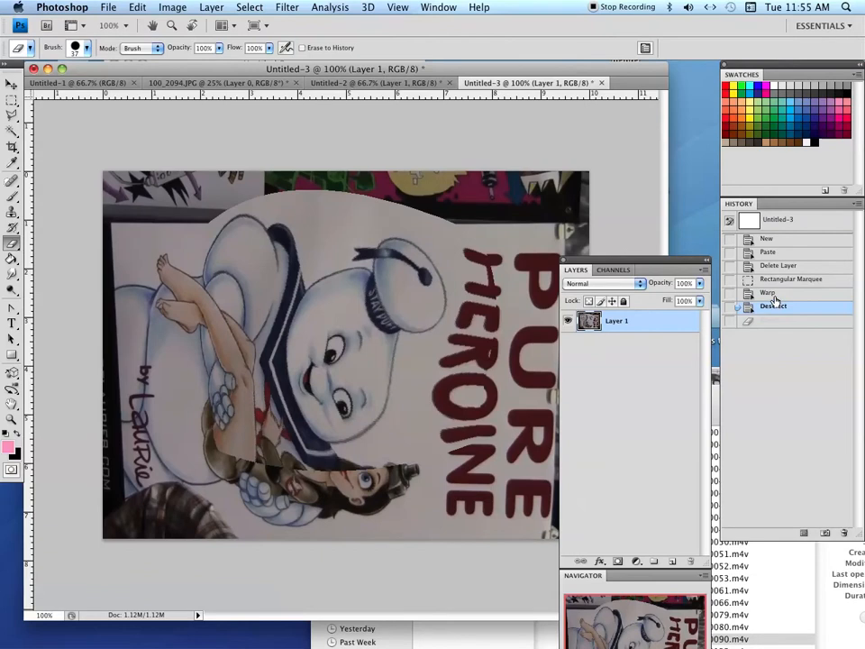
Step back through the document's history states to New, and restore the Paste state
left_click(773, 294)
left_click(772, 280)
left_click(772, 264)
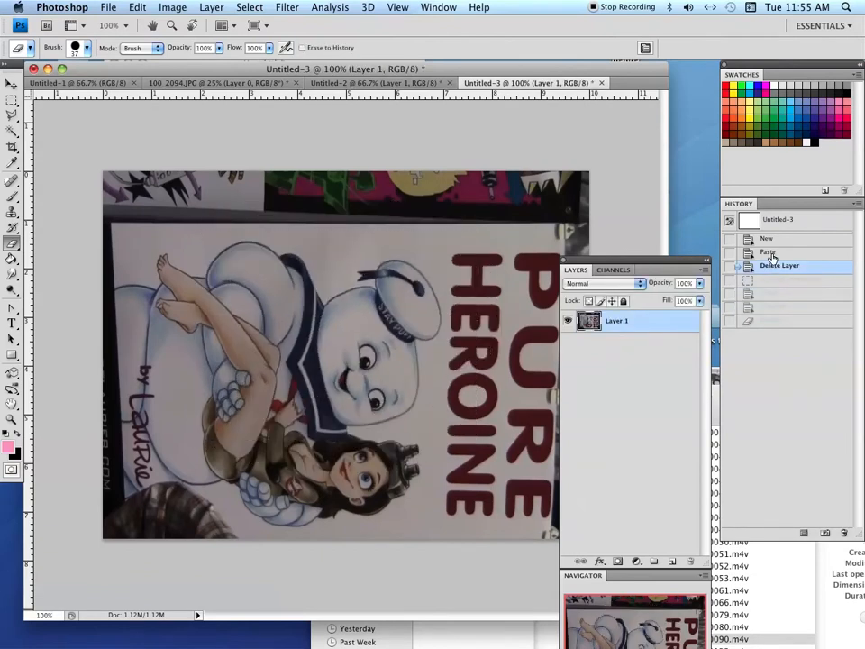
left_click(772, 252)
left_click(769, 239)
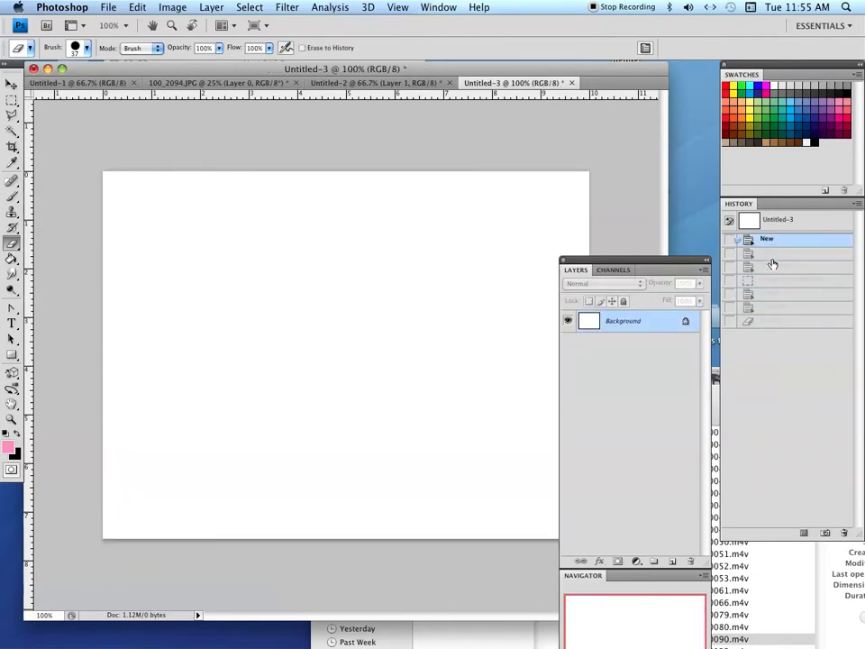
left_click(769, 253)
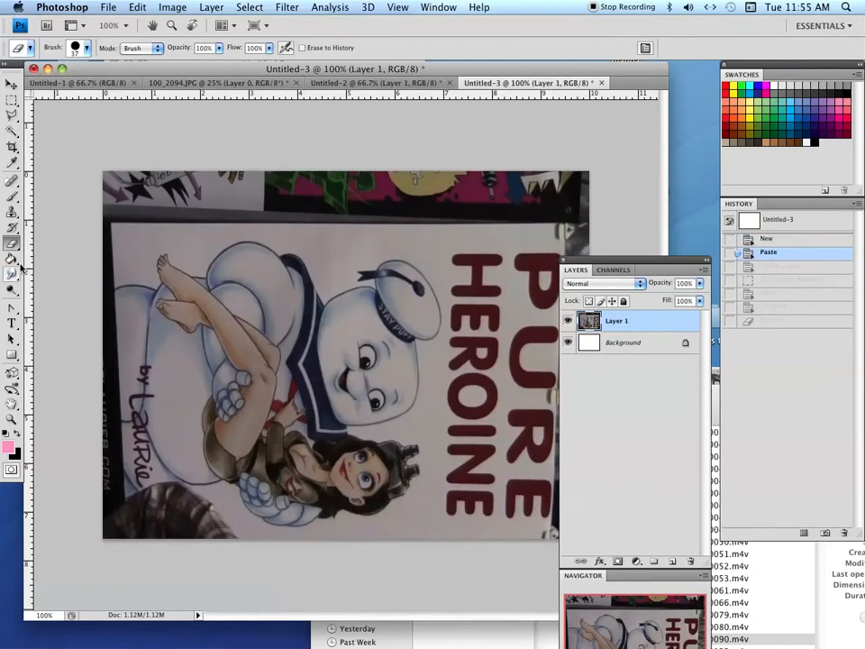
Draw a freehand Lasso selection from the crossed legs across the hat and up past the poster's upper edge
left_click(12, 116)
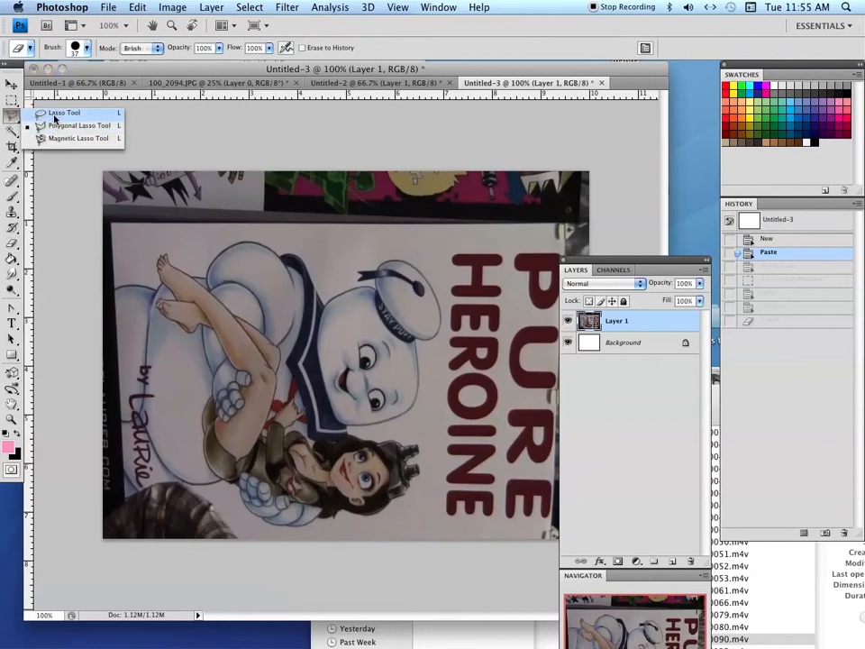
left_click(60, 113)
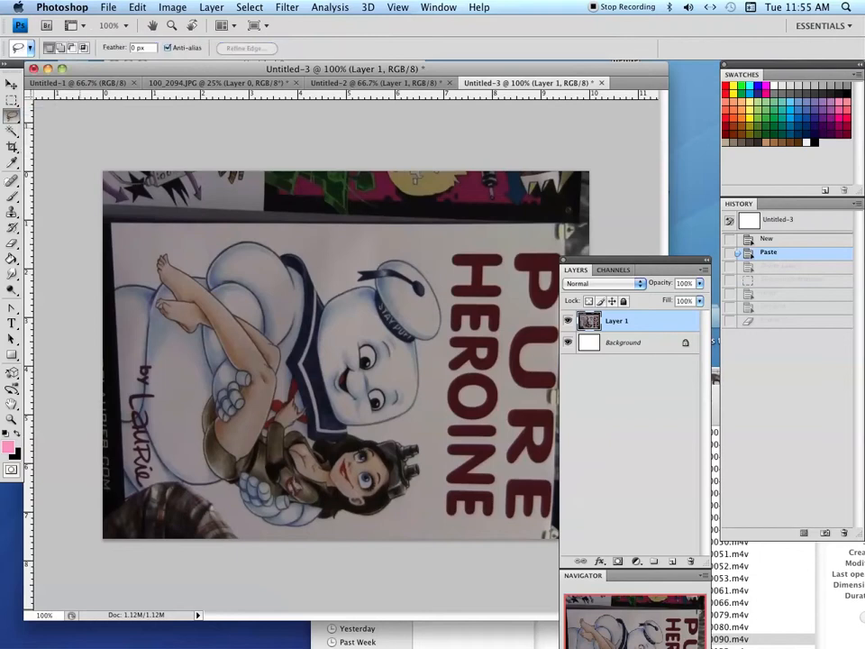
mouse_move(278, 366)
left_mouse_down()
mouse_move(318, 347)
mouse_move(395, 270)
mouse_move(517, 297)
mouse_move(535, 236)
mouse_move(392, 204)
left_mouse_up()
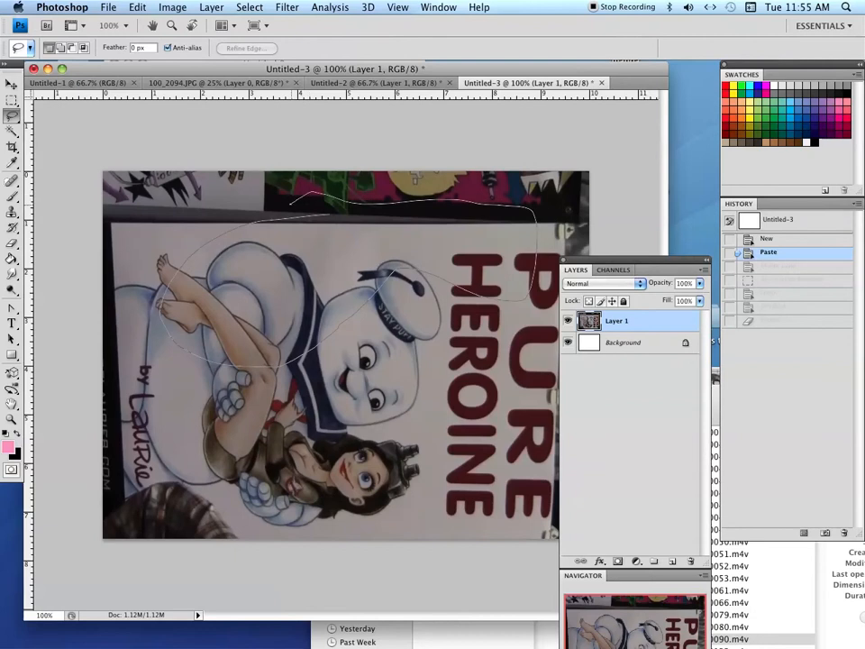
left_click_drag(293, 200, 161, 299)
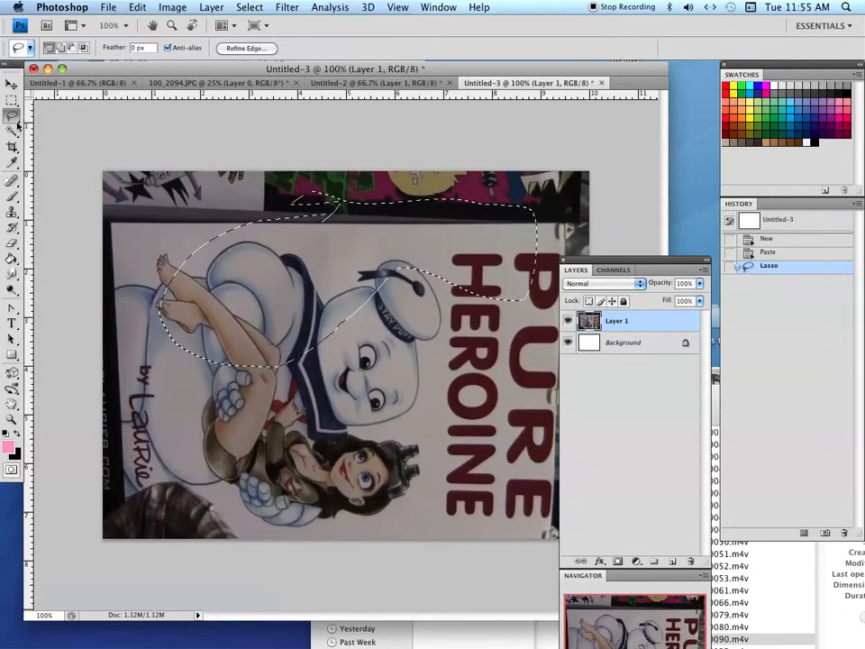
Start a Polygonal Lasso outline on Layer 1 with a straight segment along the poster's upper edge
left_click_drag(16, 122, 40, 125)
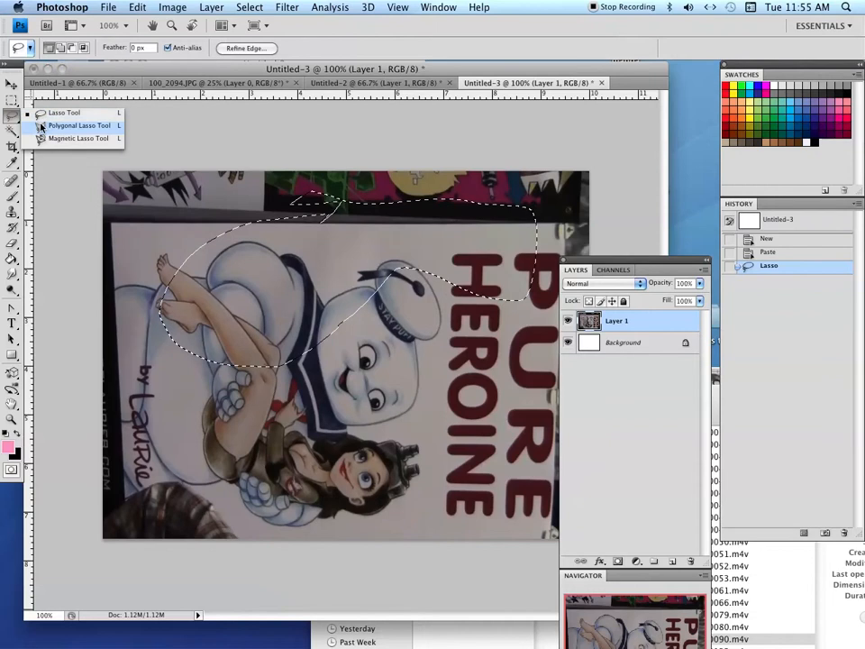
left_click(41, 125)
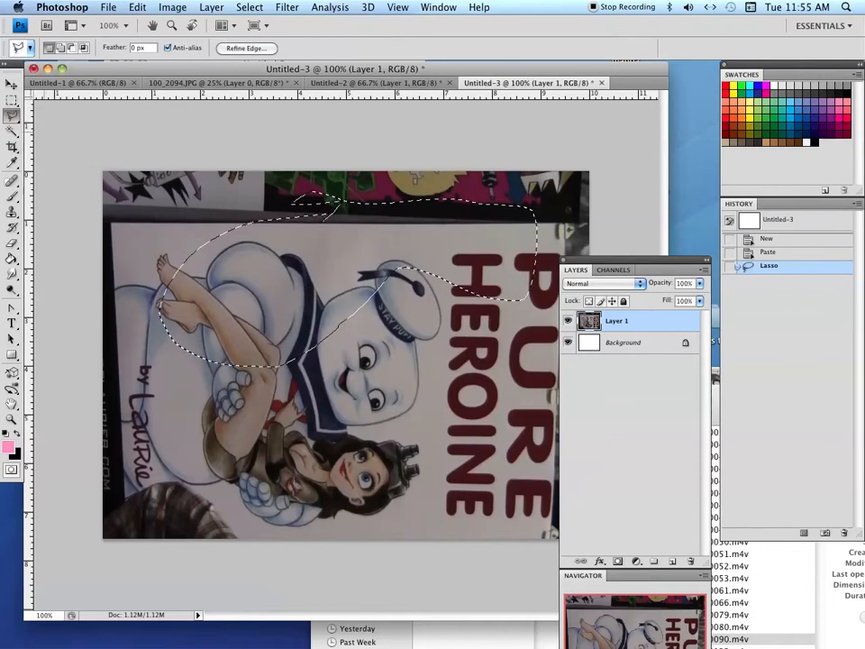
left_click(320, 222)
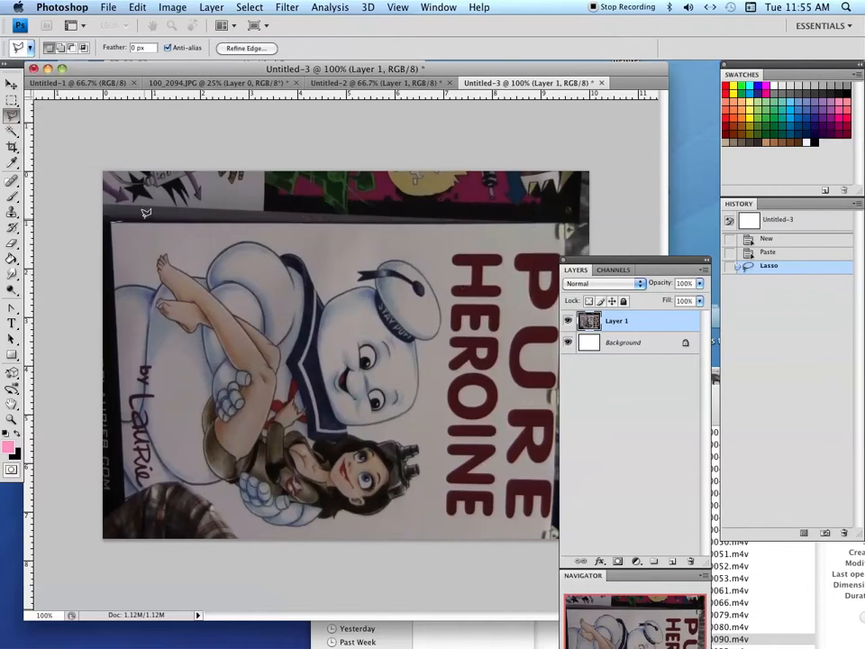
left_click(535, 222)
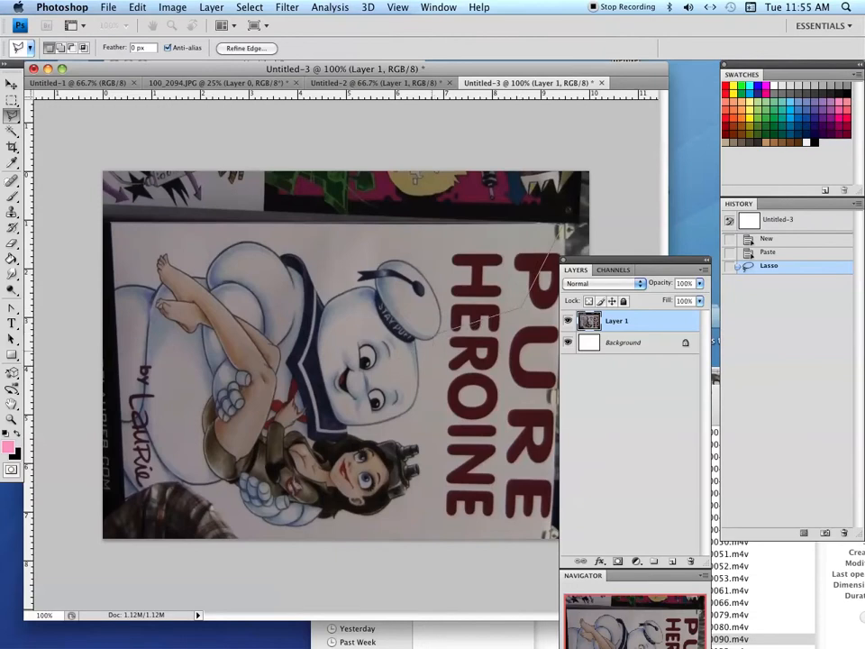
Continue the polygonal outline along the curved lower brim and STAY PUFT band of the sailor hat
left_click(433, 351, "super")
left_click(433, 352, "super")
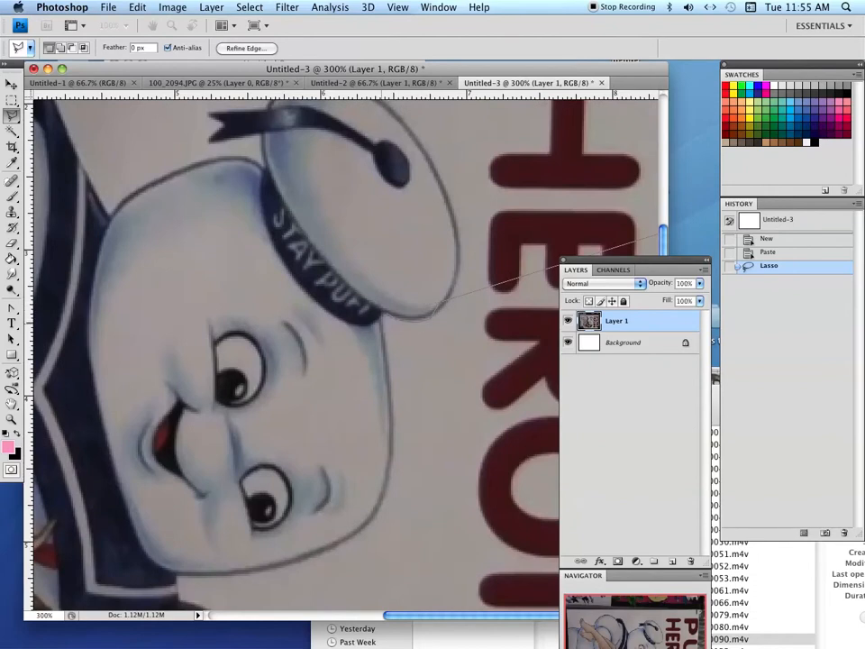
left_click(442, 304)
left_click(264, 225)
scroll(275, 90, "up", 3)
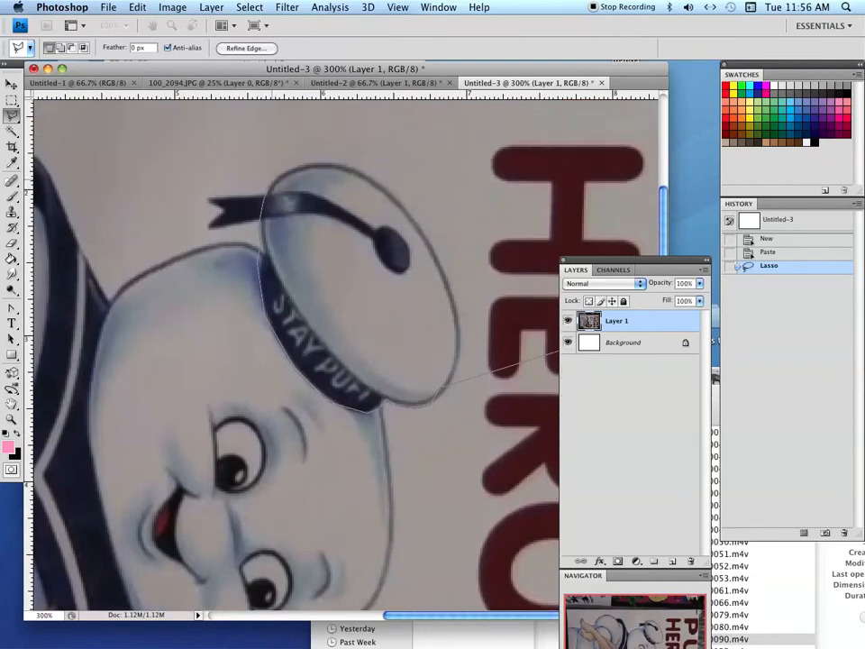